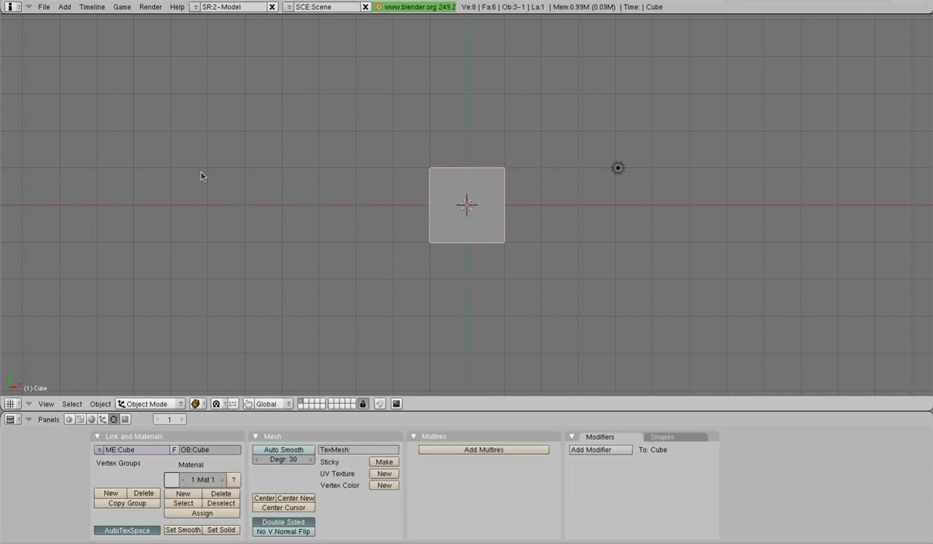
# Browse to ors/components/scenes/indoors-1 and pick indoor_scene-2.0.blend to open.
pyautogui.click(44, 7)
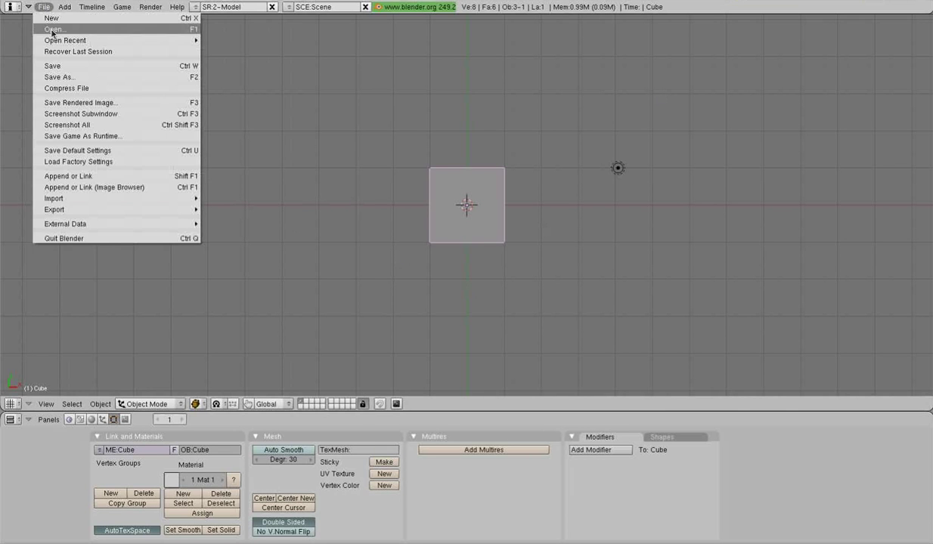
pyautogui.click(51, 30)
pyautogui.click(47, 67)
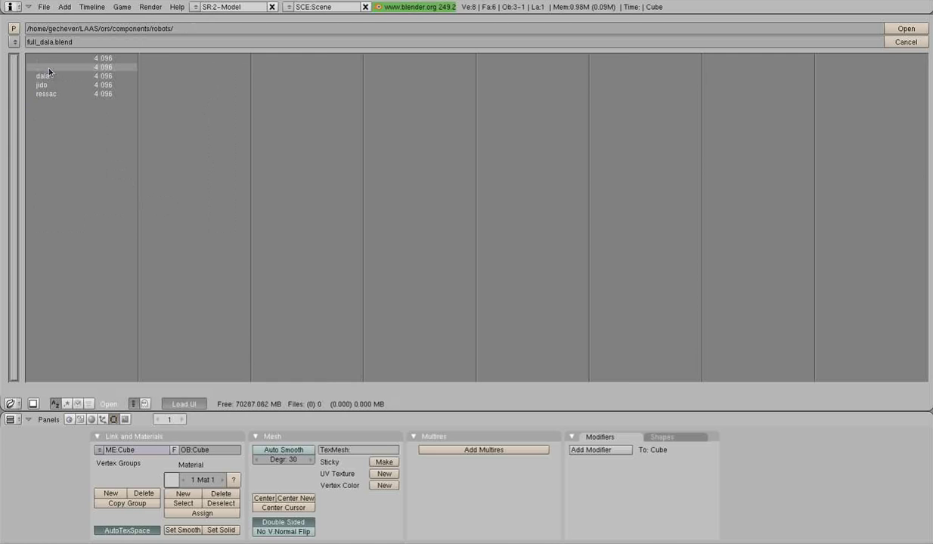
pyautogui.click(47, 66)
pyautogui.click(46, 67)
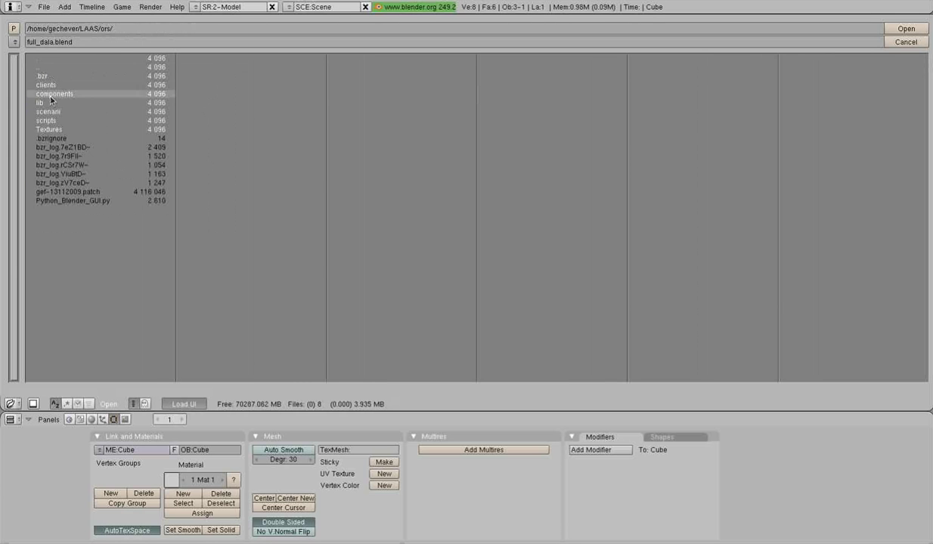
pyautogui.click(58, 95)
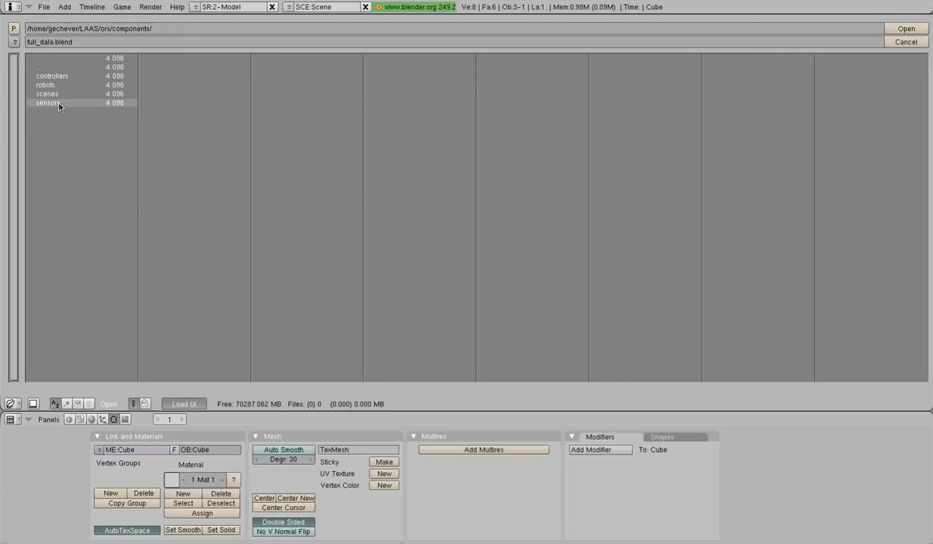
pyautogui.click(59, 95)
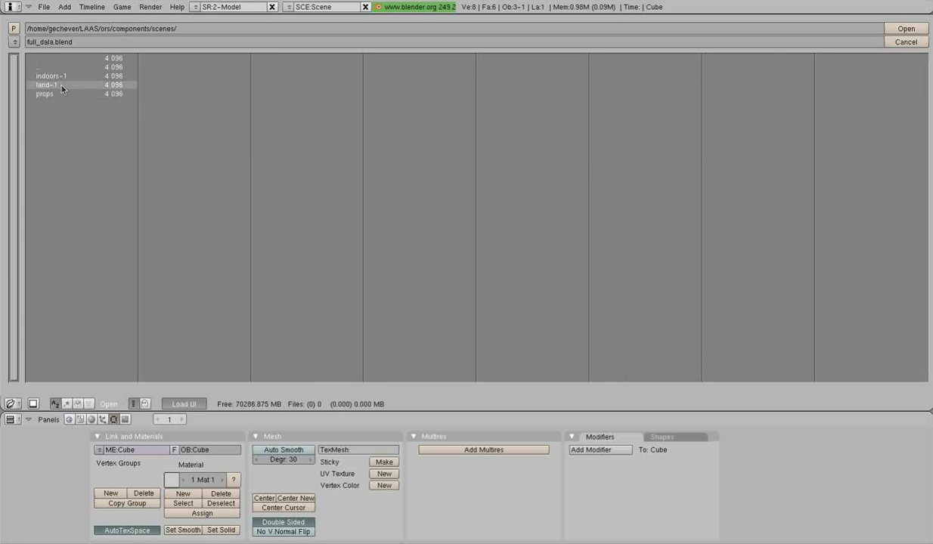
pyautogui.click(61, 76)
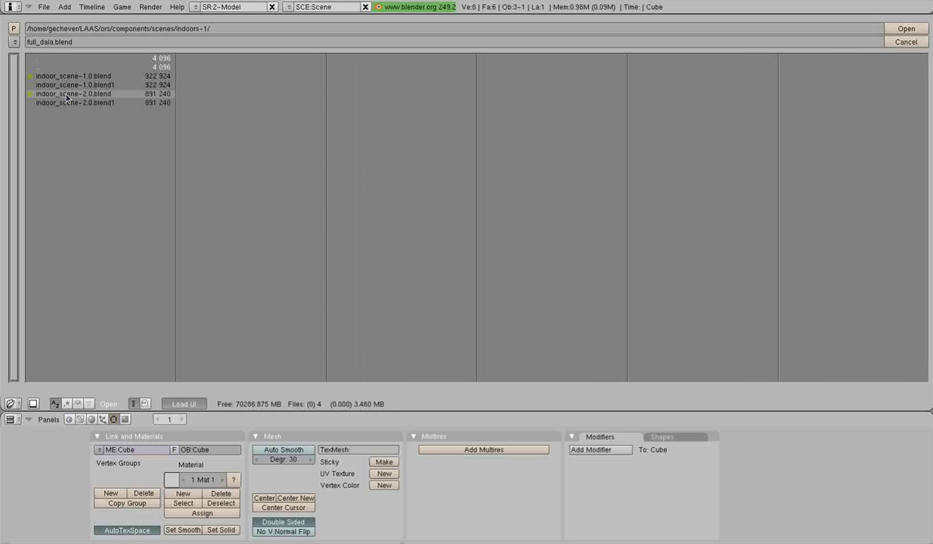
pyautogui.click(66, 95)
# Load the scene and view the room in Textured draw mode from a perspective angle.
pyautogui.click(65, 95)
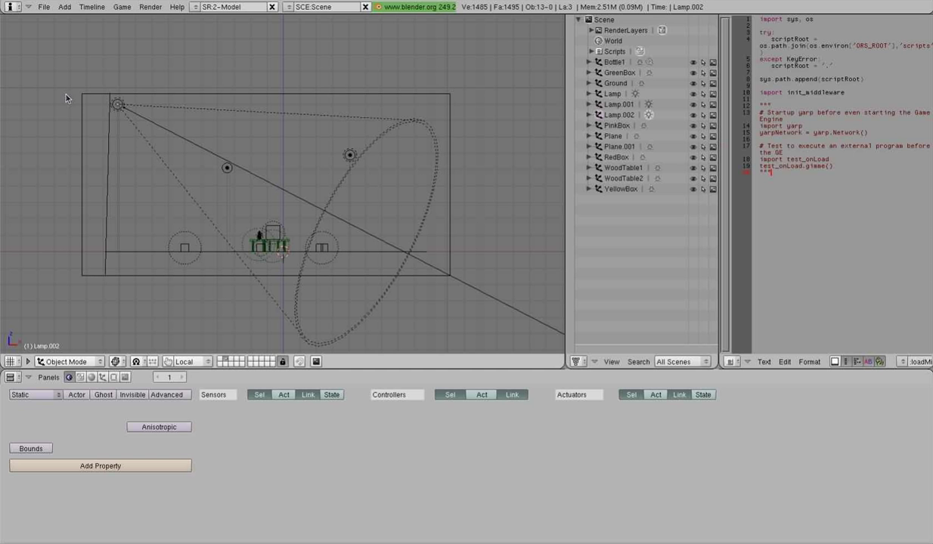
pyautogui.moveTo(441, 198)
pyautogui.mouseDown(button='middle')
pyautogui.moveTo(402, 223)
pyautogui.moveTo(317, 208)
pyautogui.moveTo(332, 214)
pyautogui.mouseUp(button='middle')
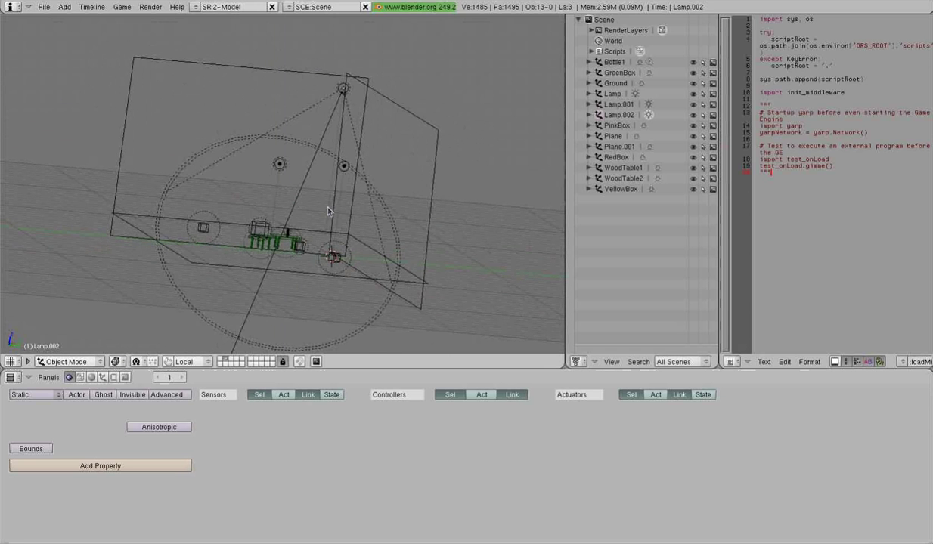
pyautogui.hotkey('alt', 'z')
pyautogui.moveTo(206, 185)
pyautogui.mouseDown(button='middle')
pyautogui.moveTo(308, 239)
pyautogui.moveTo(306, 247)
pyautogui.moveTo(310, 238)
pyautogui.mouseUp(button='middle')
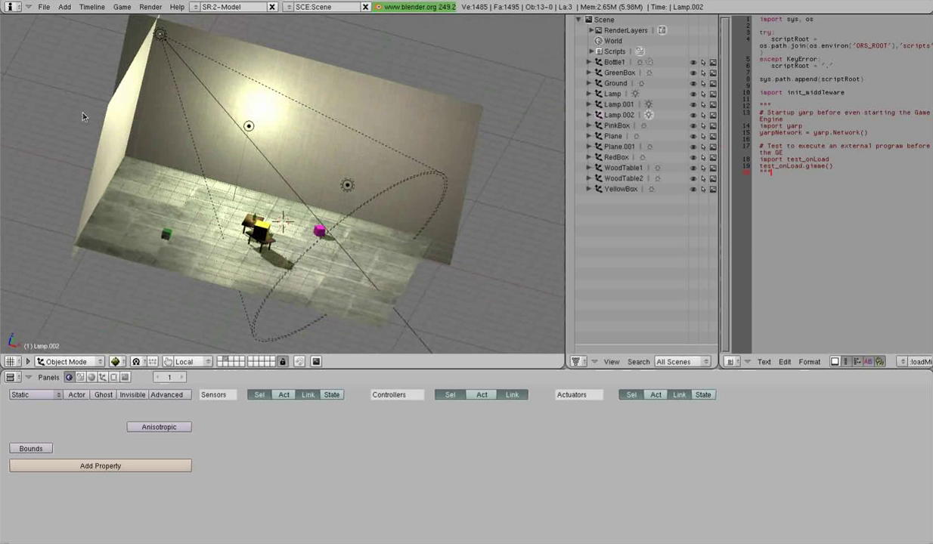
pyautogui.click(44, 7)
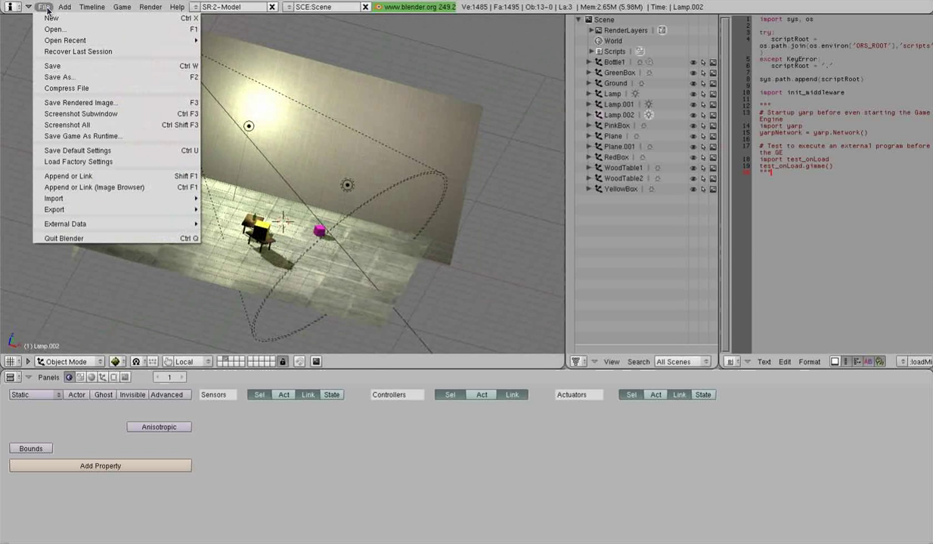
# Save the scene as new_indoors.blend in the ors/scenarii/indoors_1 folder.
pyautogui.click(60, 76)
pyautogui.click(65, 66)
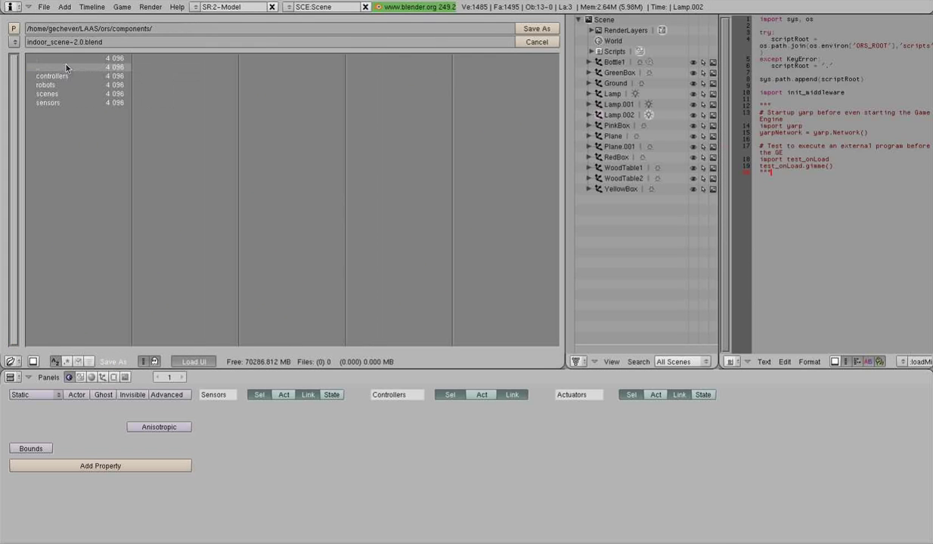
pyautogui.click(64, 65)
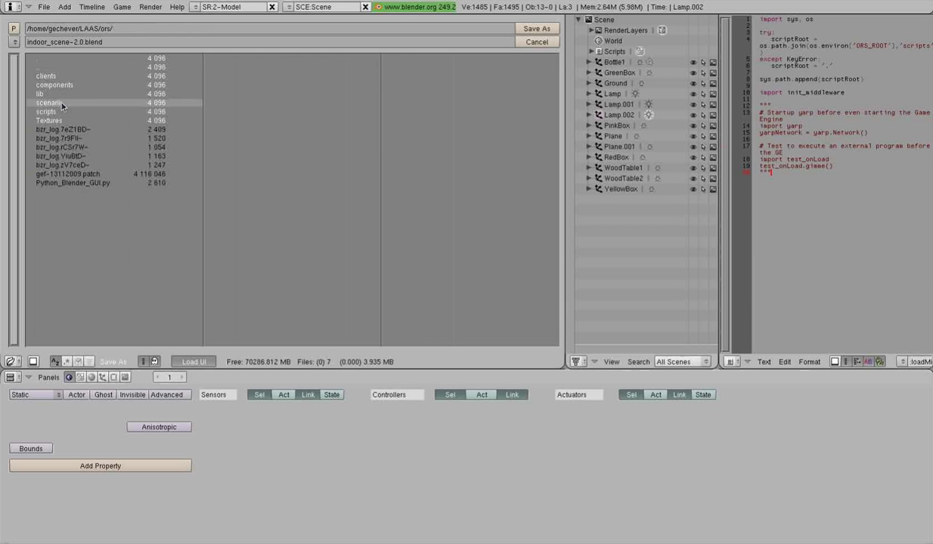
pyautogui.click(59, 102)
pyautogui.click(71, 76)
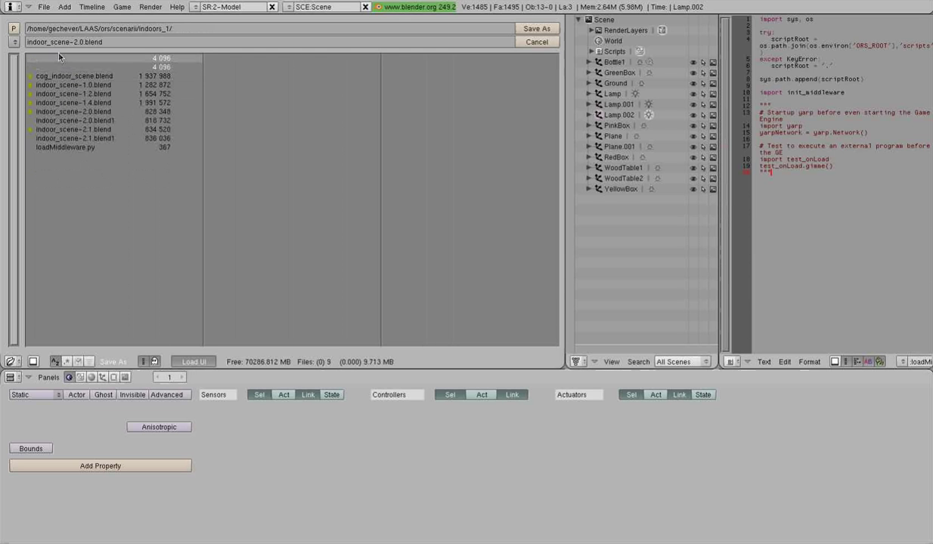
pyautogui.click(62, 42)
pyautogui.write('i')
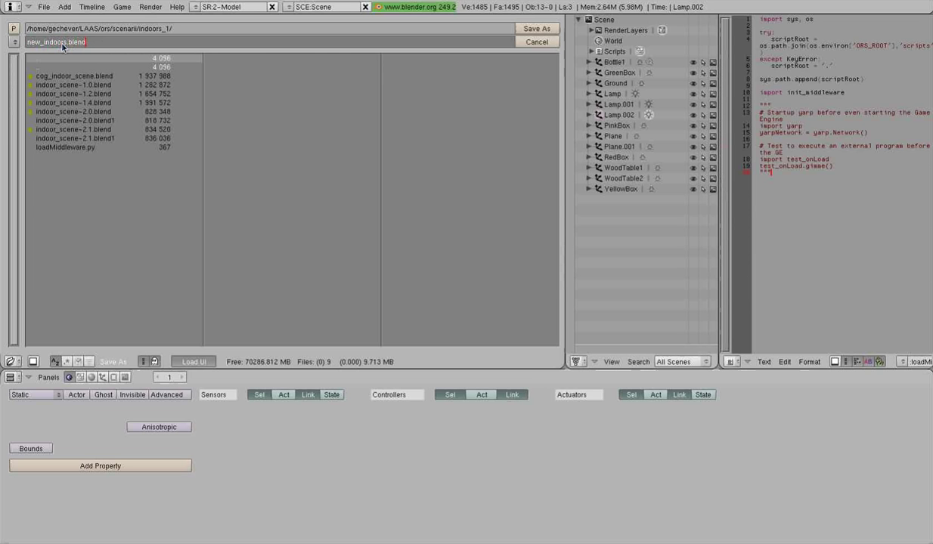
pyautogui.press('Return')
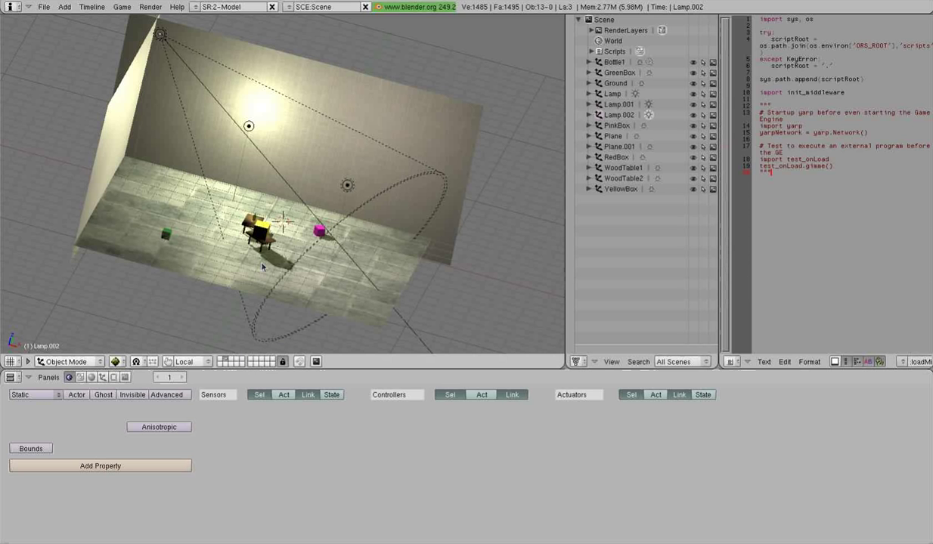
# Move all thirteen selected objects to another layer and switch to top view.
pyautogui.press('a')
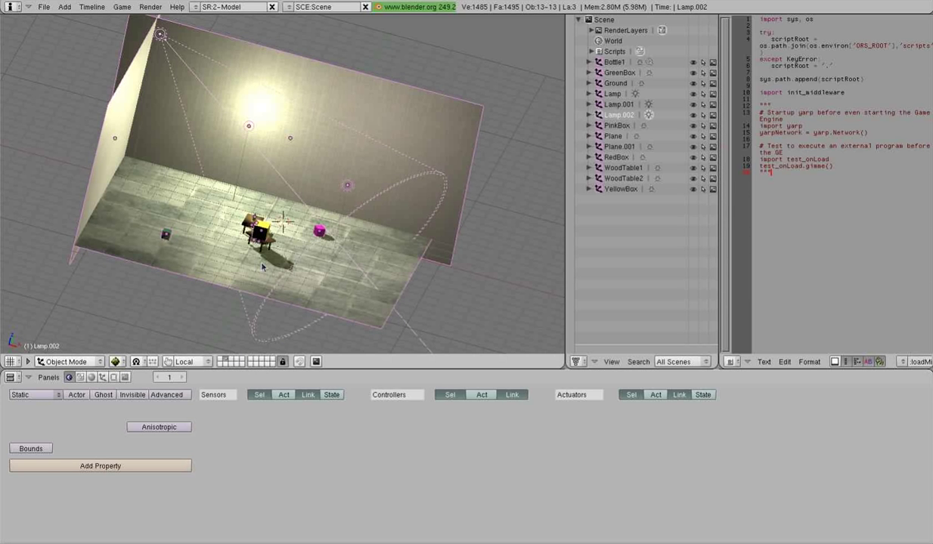
pyautogui.press('m')
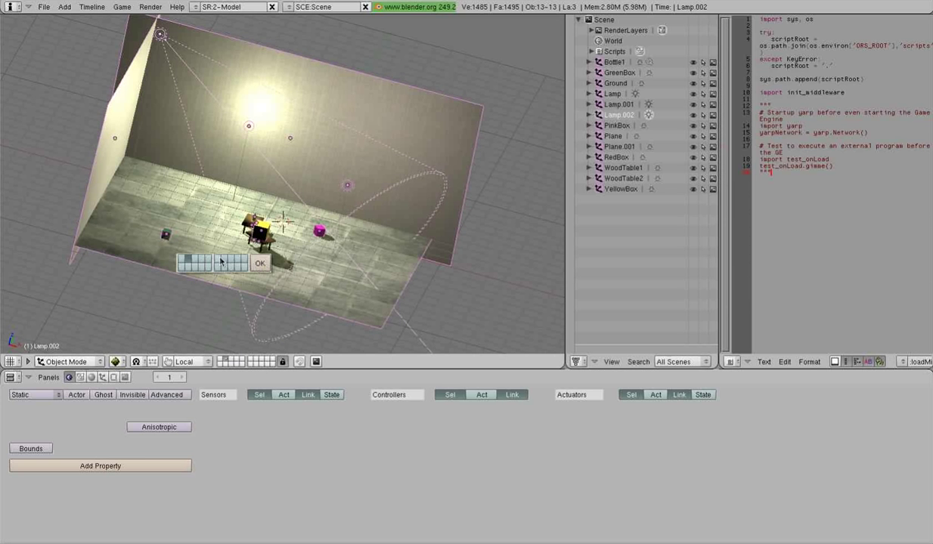
pyautogui.click(217, 260)
pyautogui.click(260, 263)
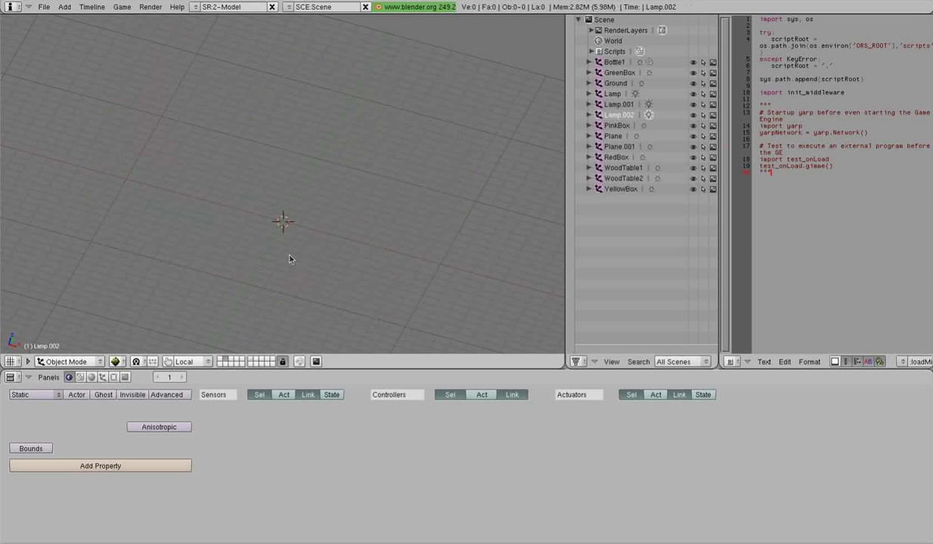
pyautogui.press('KP_7')
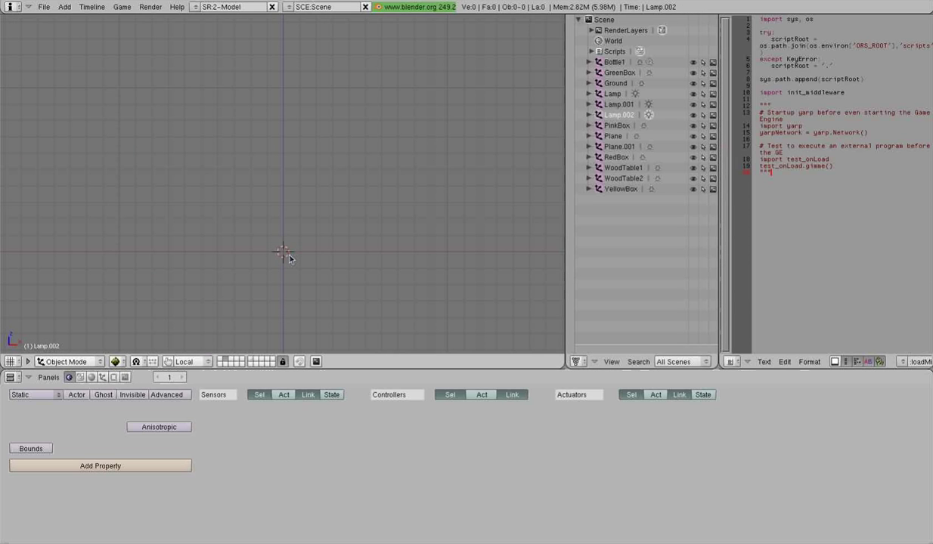
# Open the Append or Link browser and navigate to the components/scenes/props folder.
pyautogui.hotkey('shift', 'F1')
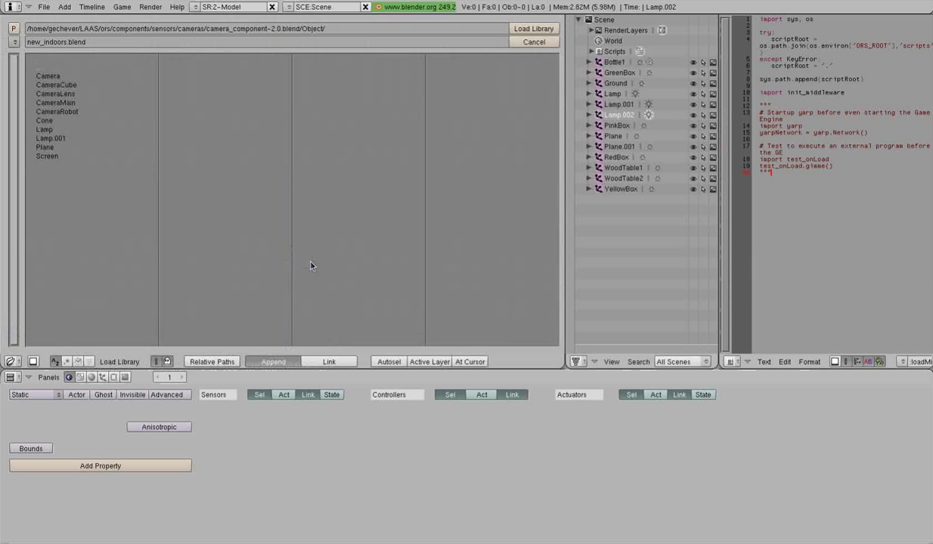
pyautogui.press('Escape')
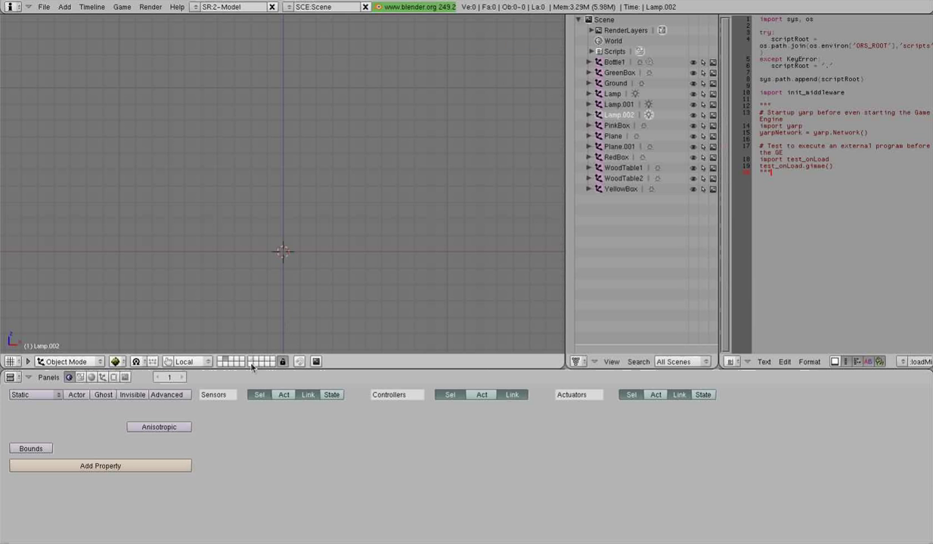
pyautogui.hotkey('shift', 'F1')
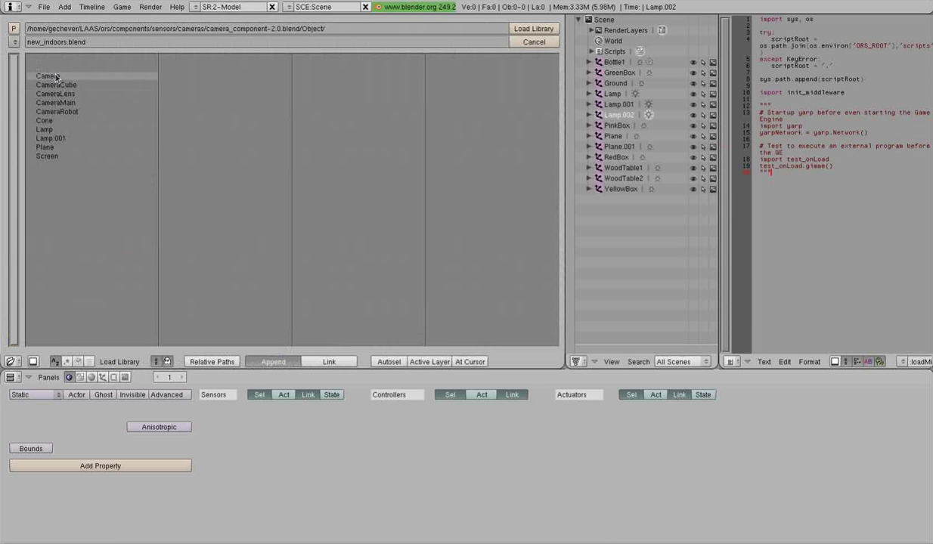
pyautogui.press('Escape')
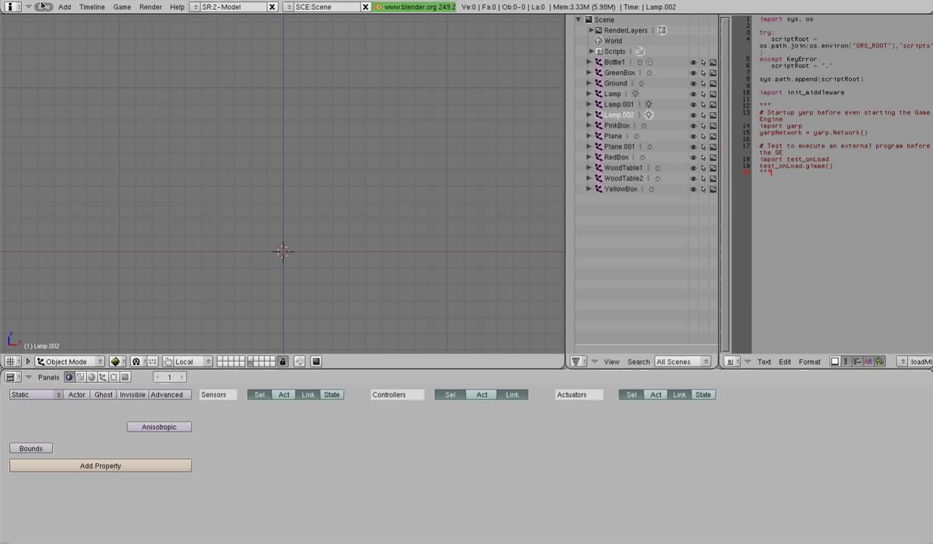
pyautogui.click(44, 7)
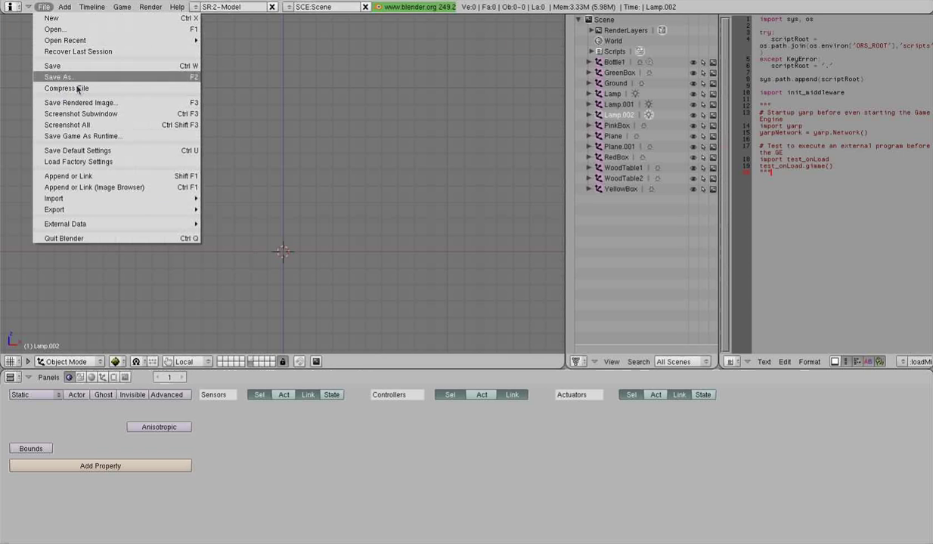
pyautogui.click(110, 179)
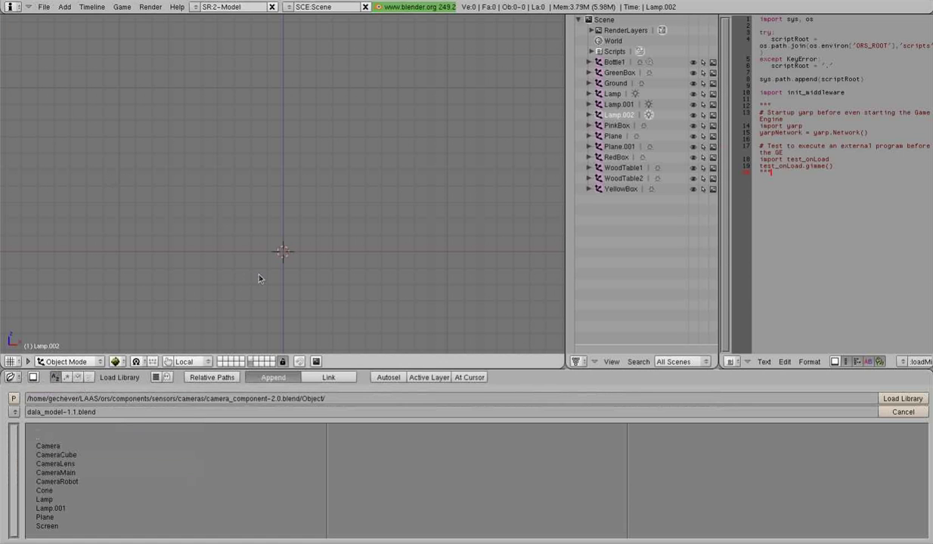
pyautogui.click(77, 438)
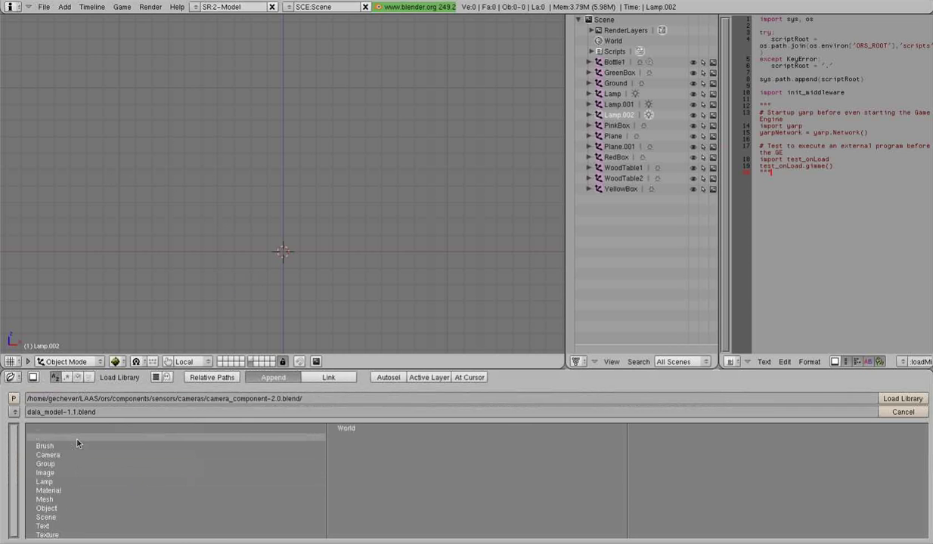
pyautogui.click(77, 439)
pyautogui.click(77, 438)
pyautogui.click(77, 442)
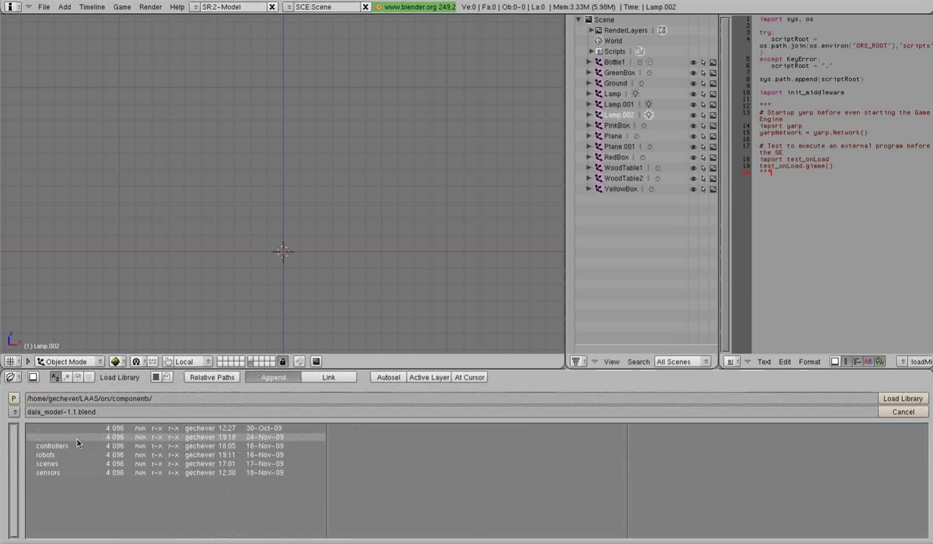
pyautogui.click(74, 446)
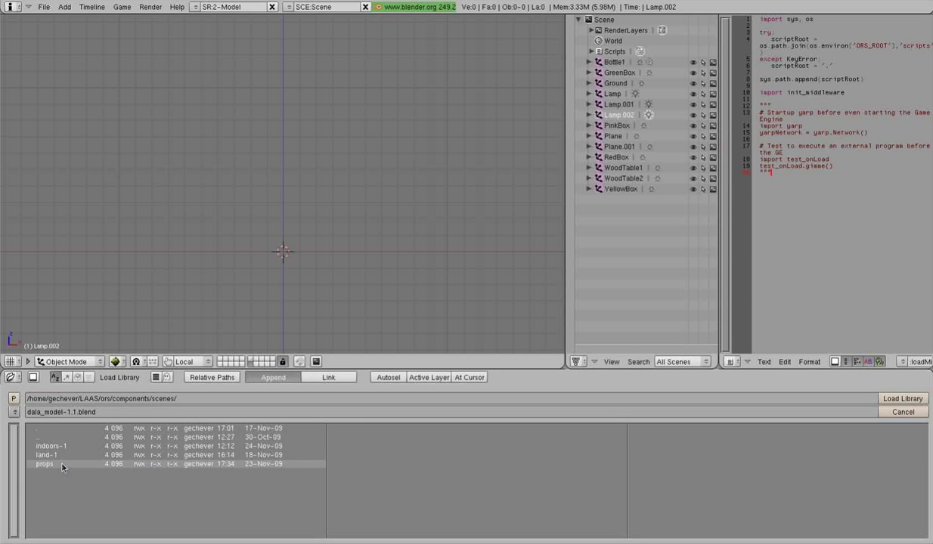
pyautogui.click(62, 465)
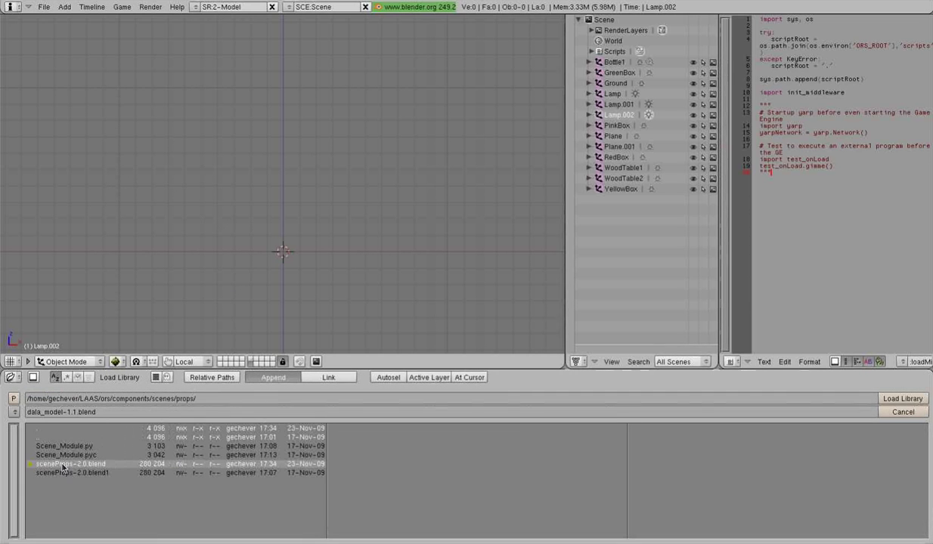
# Link CameraUser, Scene_Script_Holder and Screen from sceneProps-2.0.blend's Object group.
pyautogui.click(64, 468)
pyautogui.click(61, 482)
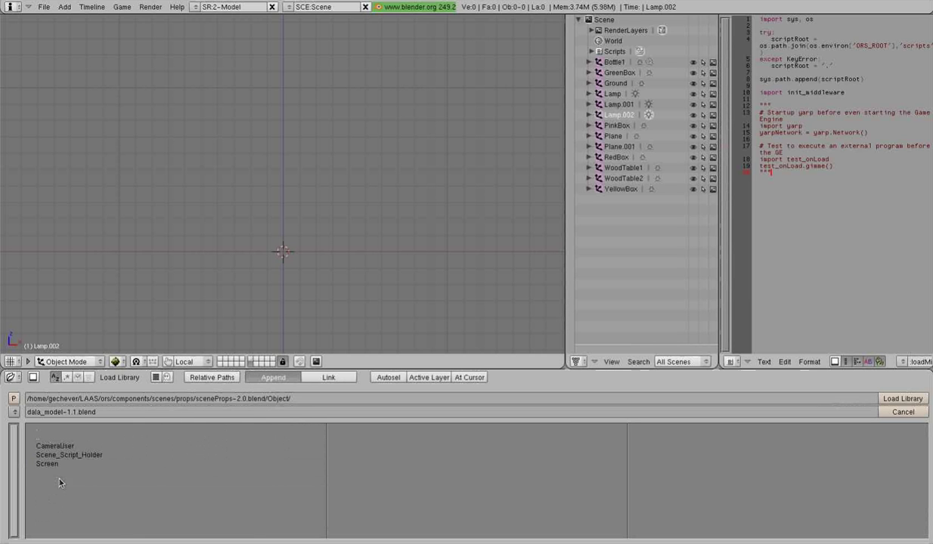
pyautogui.moveTo(84, 464); pyautogui.dragTo(84, 447, button='right')
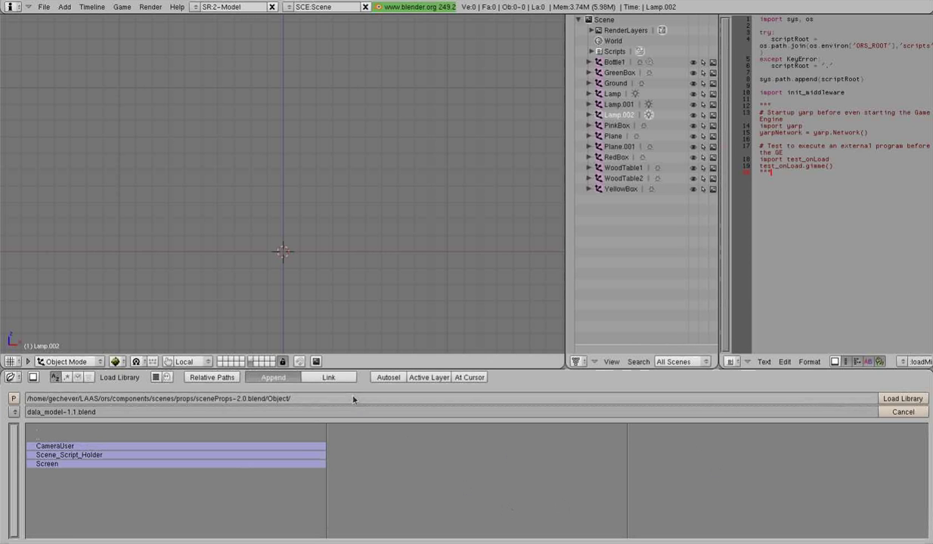
pyautogui.click(328, 377)
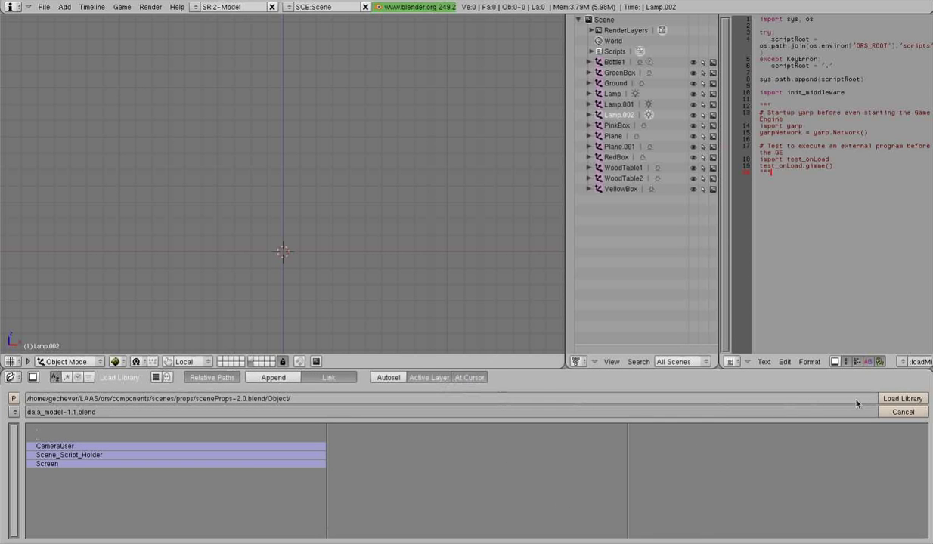
pyautogui.click(895, 398)
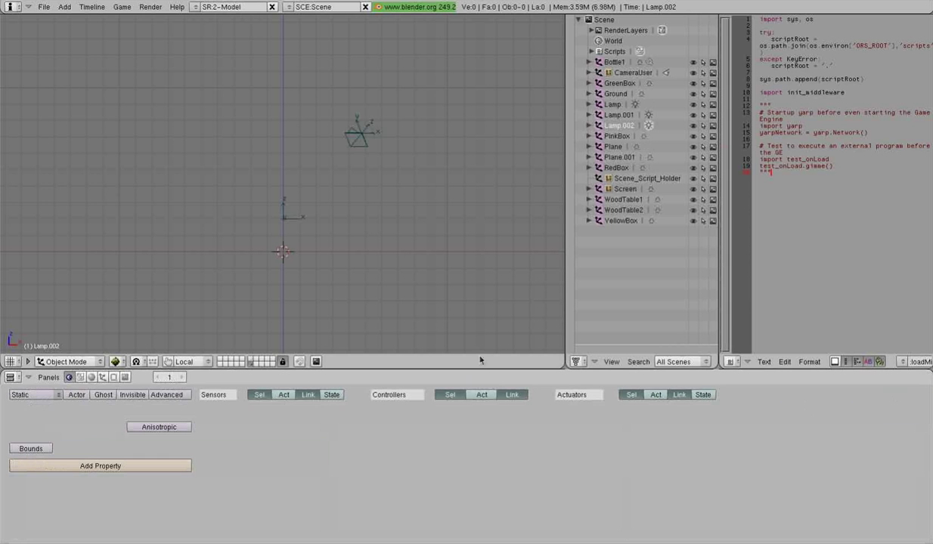
# Select all the linked props and duplicate them with Shift+D.
pyautogui.moveTo(371, 285); pyautogui.dragTo(347, 247, button='middle')
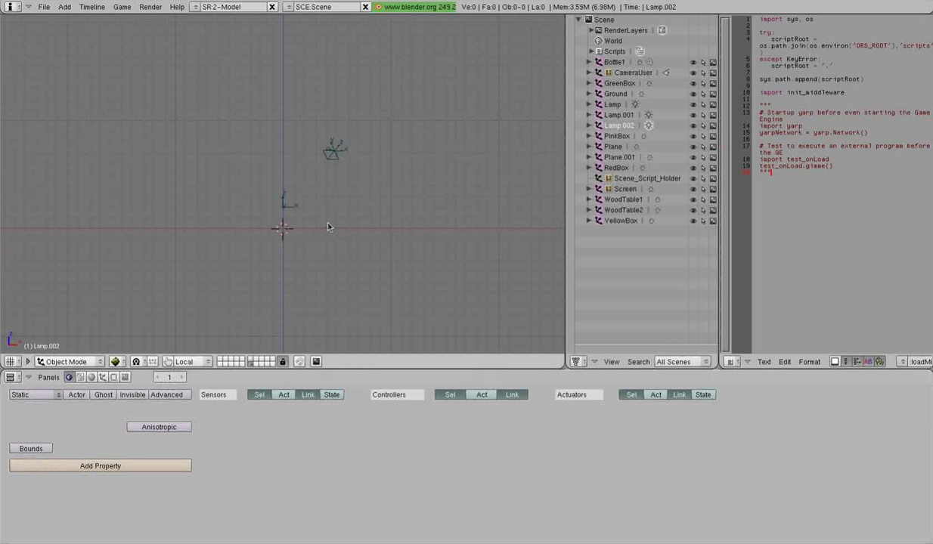
pyautogui.press('a')
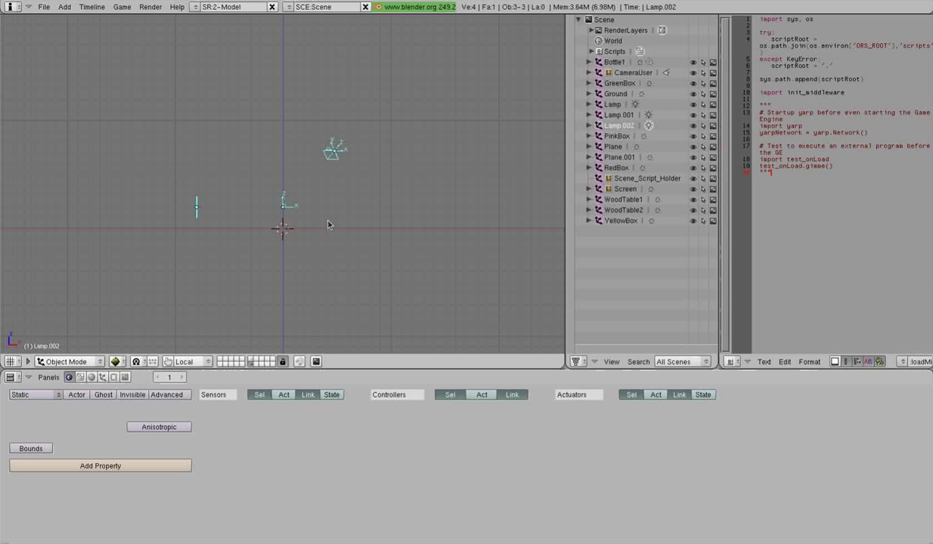
pyautogui.hotkey('shift', 'd')
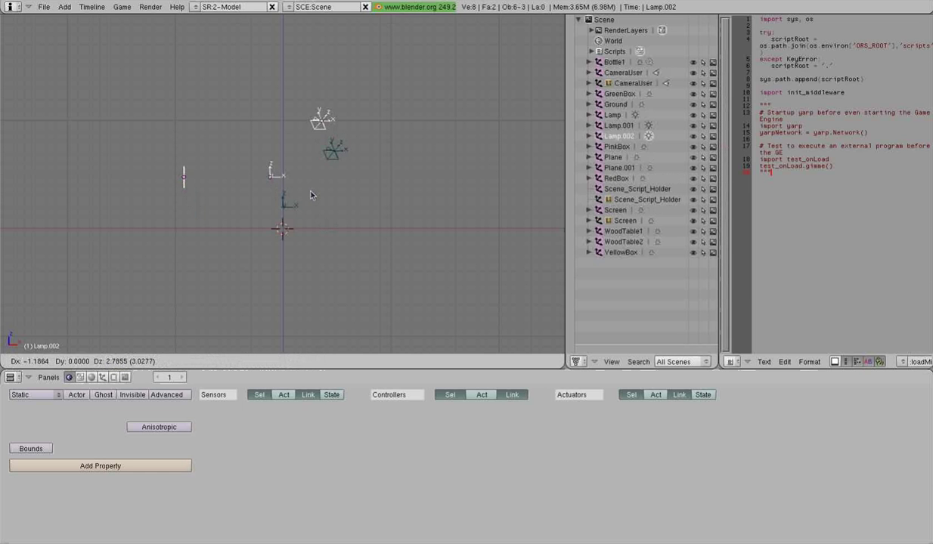
# Leave the duplicates in place, move them to layer 6, and display an empty layer.
pyautogui.rightClick(311, 196)
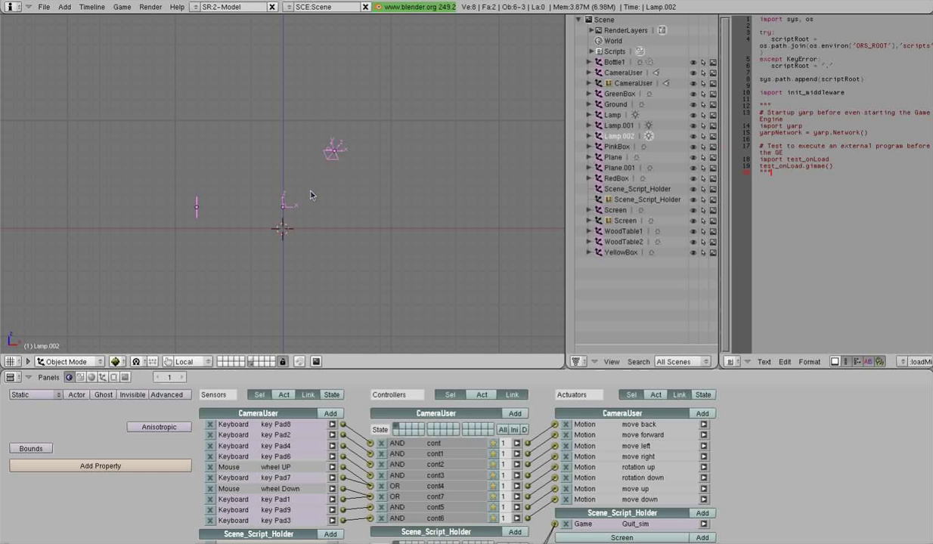
pyautogui.press('m')
pyautogui.press('6')
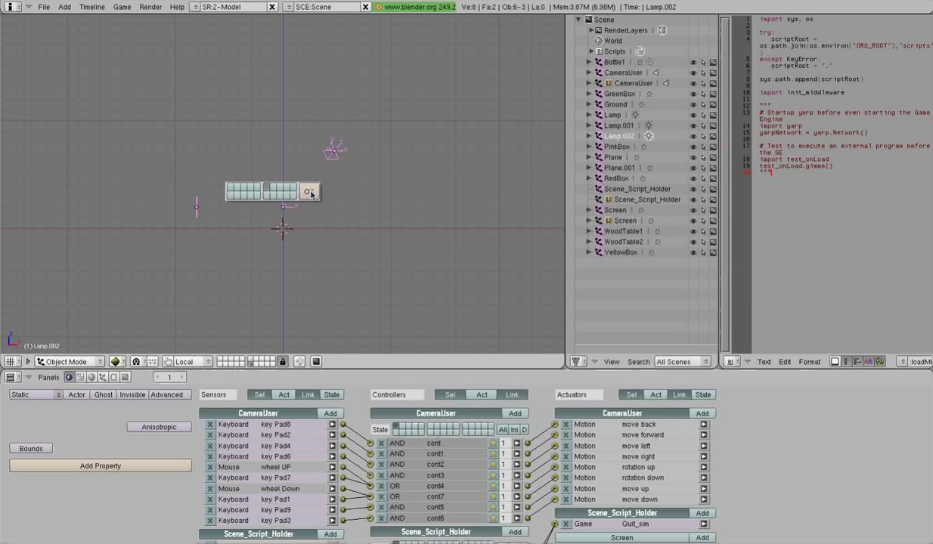
pyautogui.click(309, 193)
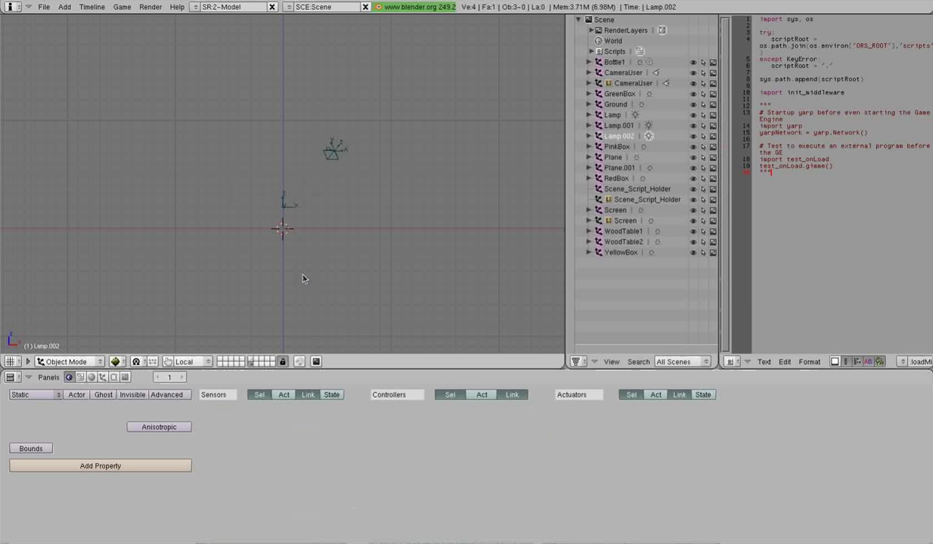
pyautogui.click(219, 359)
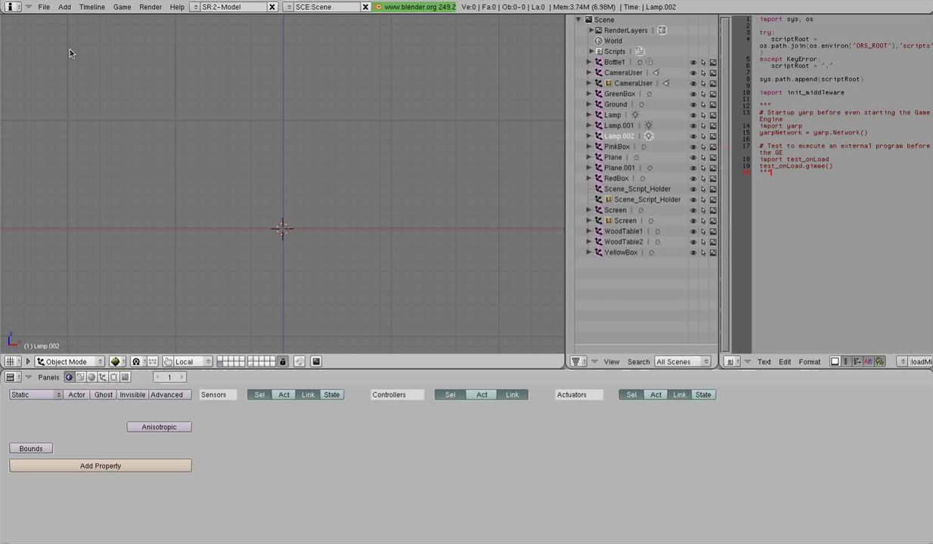
# Open the Append or Link browser and navigate to the robots/dala folder.
pyautogui.click(43, 7)
pyautogui.click(82, 177)
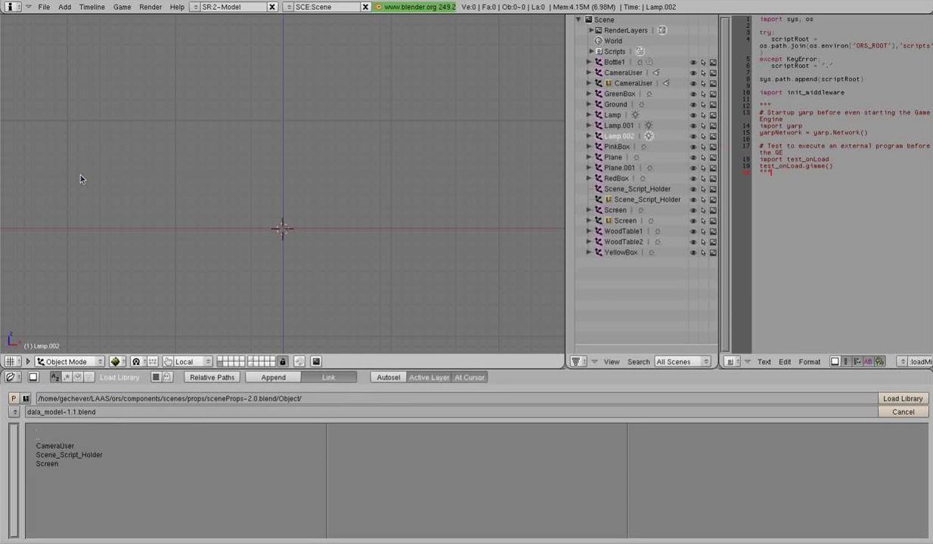
pyautogui.click(81, 439)
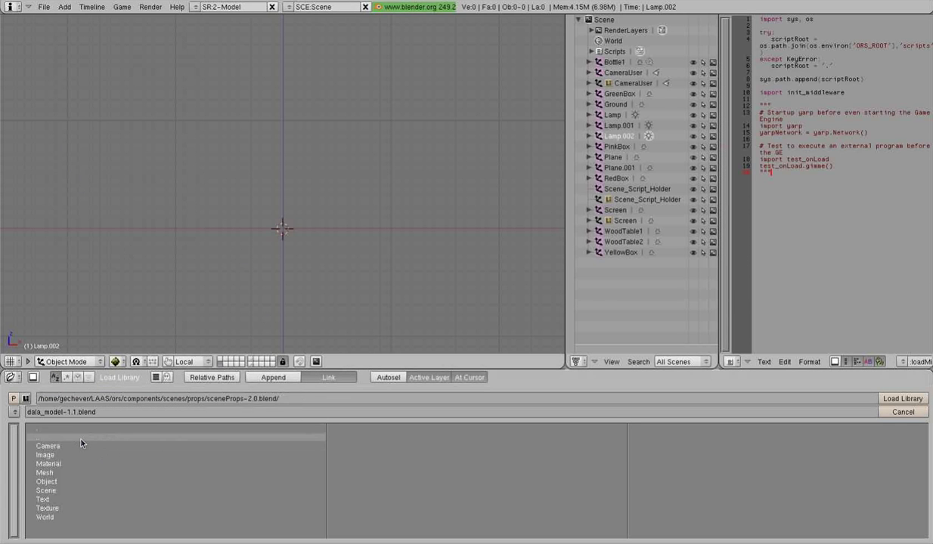
pyautogui.click(81, 439)
pyautogui.click(81, 439)
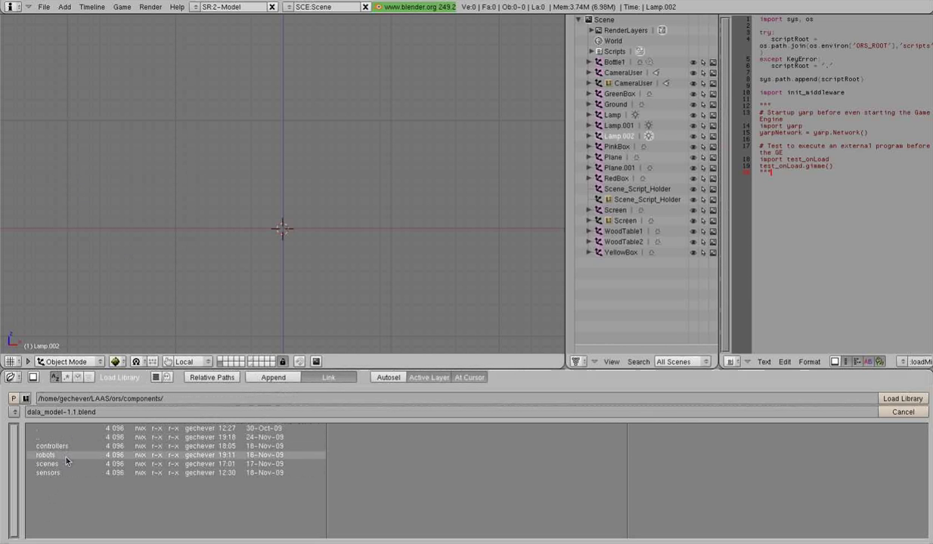
pyautogui.click(66, 454)
pyautogui.click(66, 451)
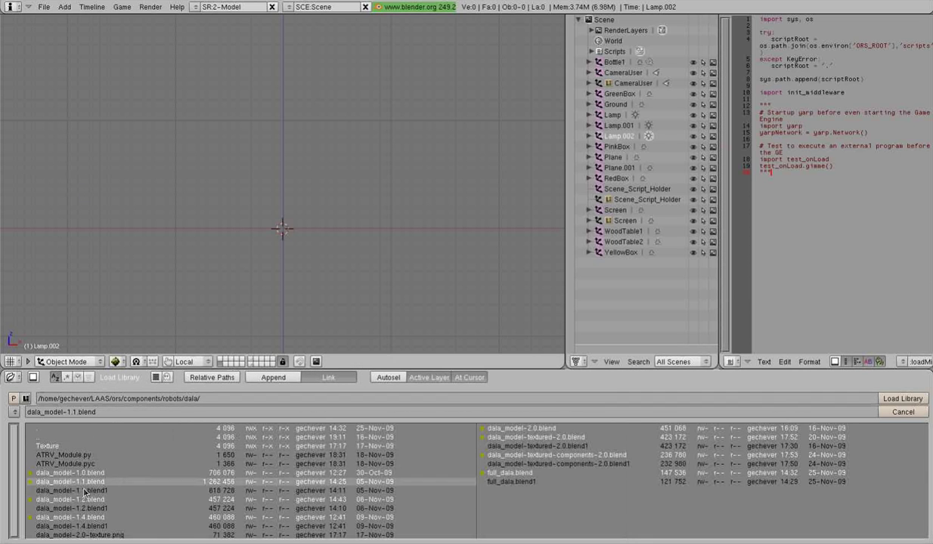
# Load the ATRV robot and all its parts from full_dala.blend using relative paths.
pyautogui.click(537, 473)
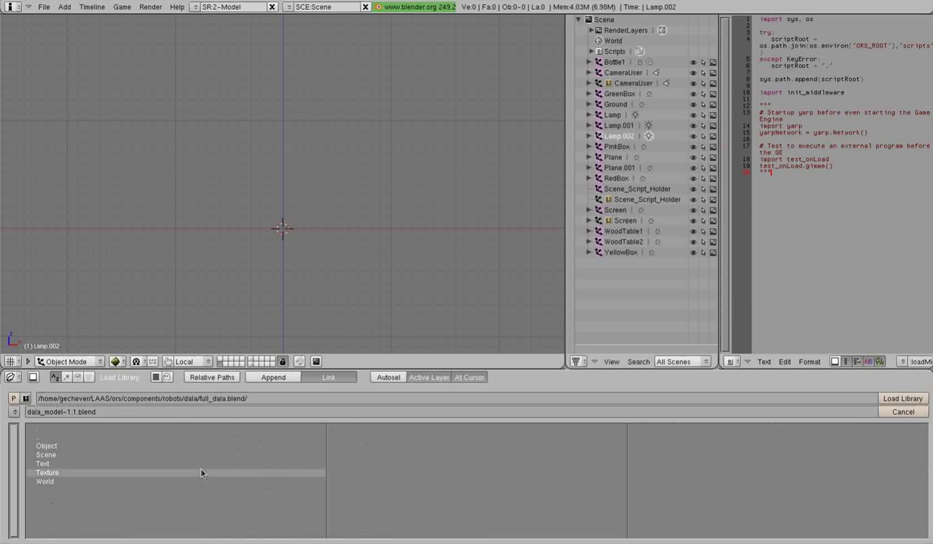
pyautogui.click(63, 451)
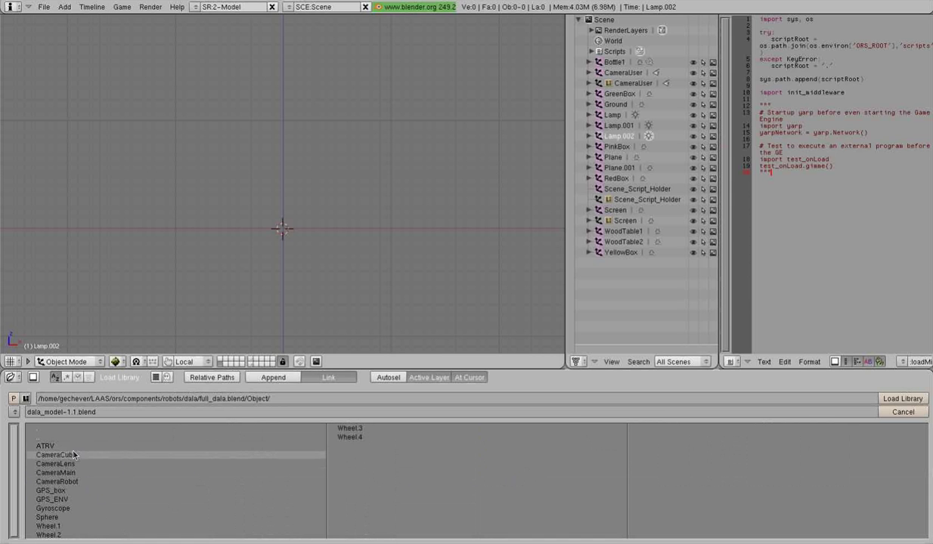
pyautogui.moveTo(64, 446)
pyautogui.mouseDown(button='right')
pyautogui.moveTo(125, 513)
pyautogui.moveTo(308, 511)
pyautogui.moveTo(375, 437)
pyautogui.mouseUp(button='right')
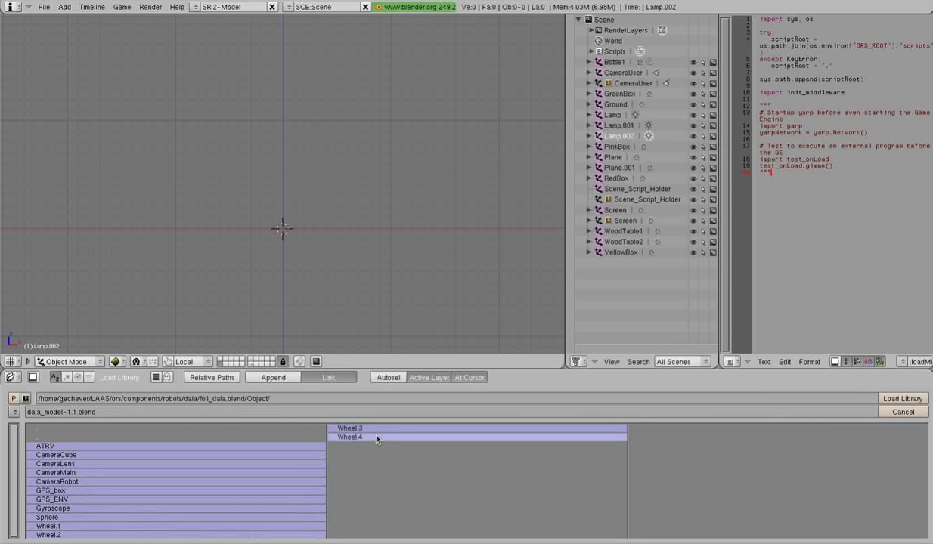
pyautogui.click(213, 377)
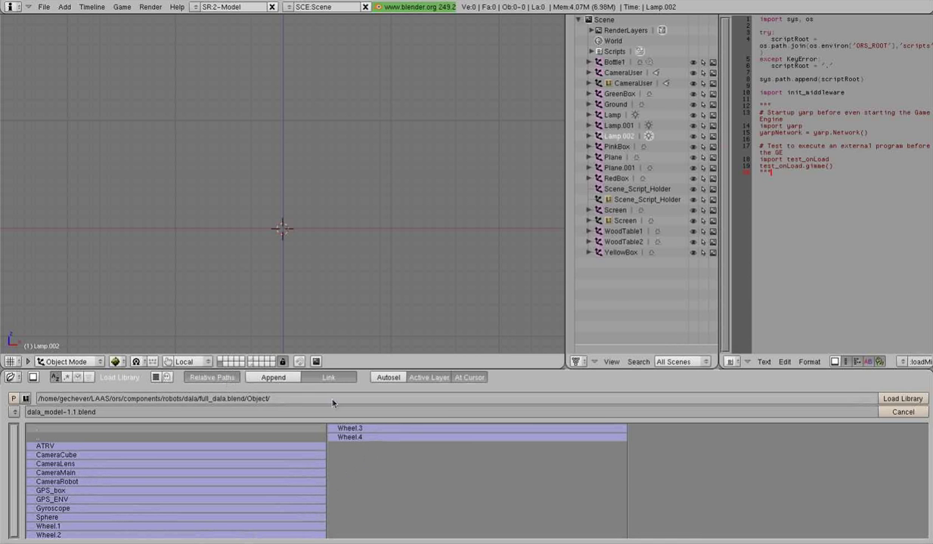
pyautogui.click(895, 398)
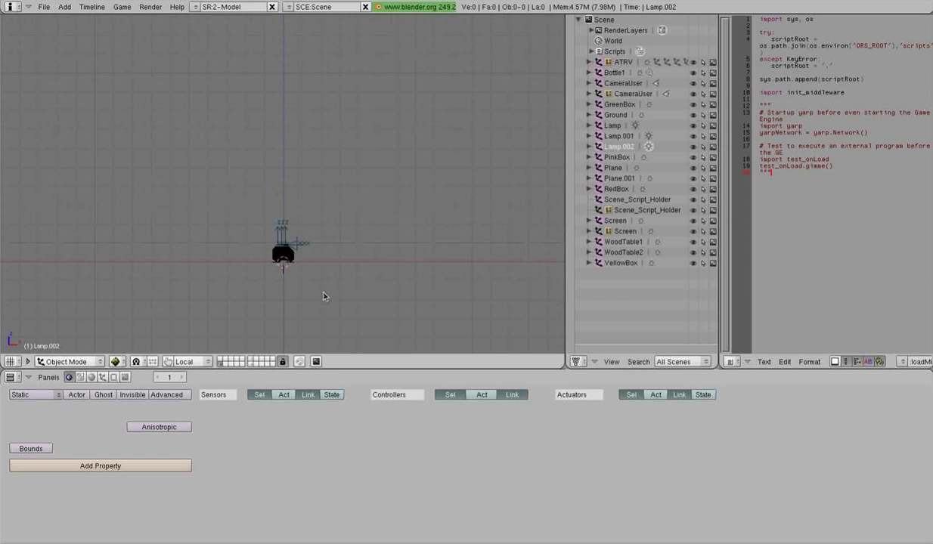
# Zoom in on the robot and select ATRV to inspect its logic bricks.
pyautogui.scroll(1, 323, 296)
pyautogui.moveTo(305, 316); pyautogui.dragTo(301, 235, button='middle')
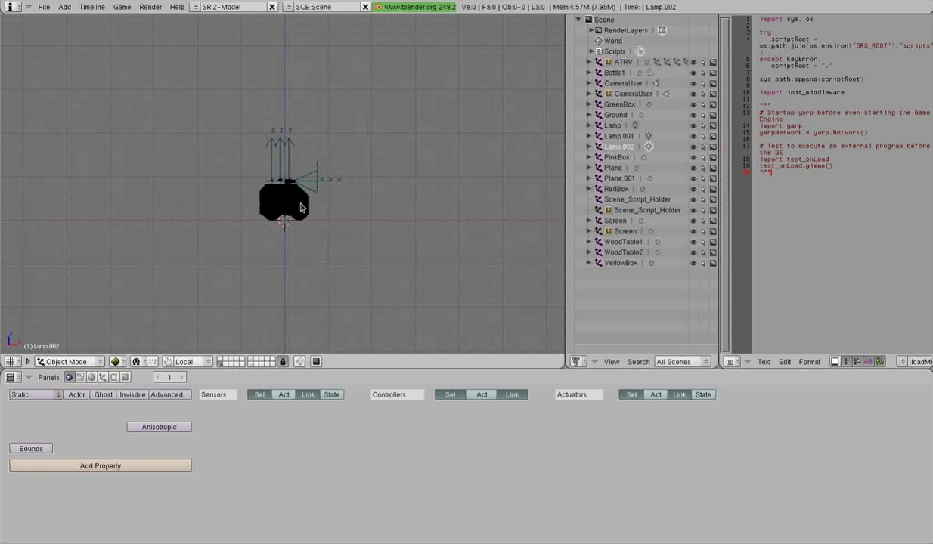
pyautogui.rightClick(292, 203)
pyautogui.rightClick(301, 200)
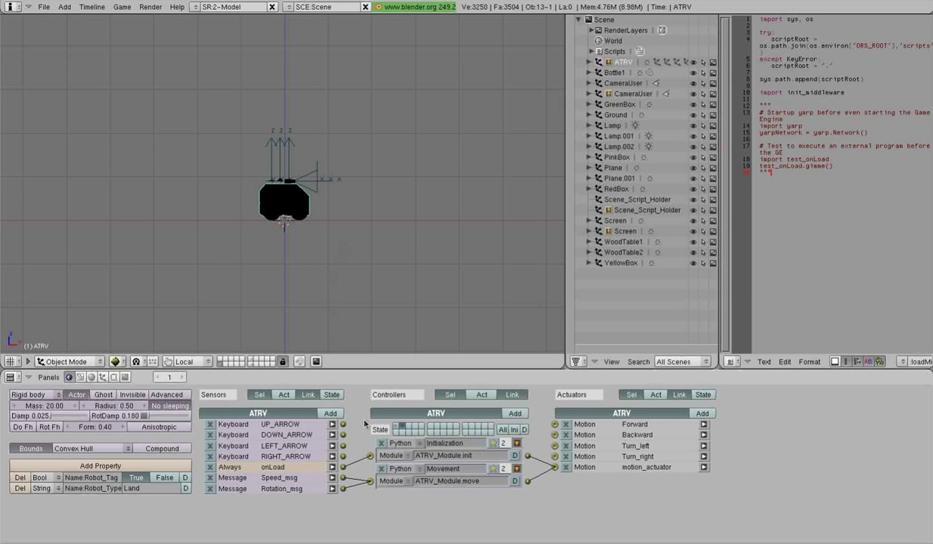
pyautogui.click(399, 429)
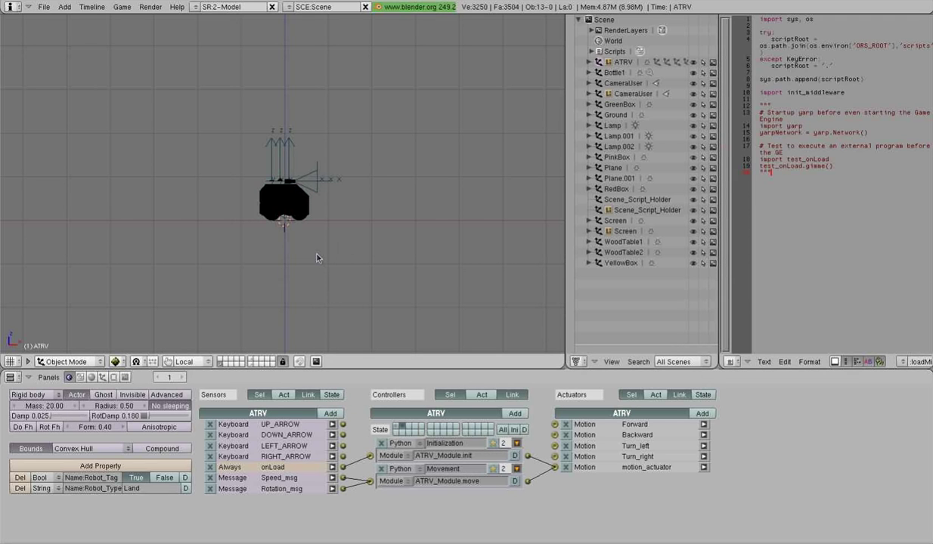
# Duplicate the whole robot, then cancel the move and delete the duplicate.
pyautogui.press('a')
pyautogui.hotkey('shift', 'd')
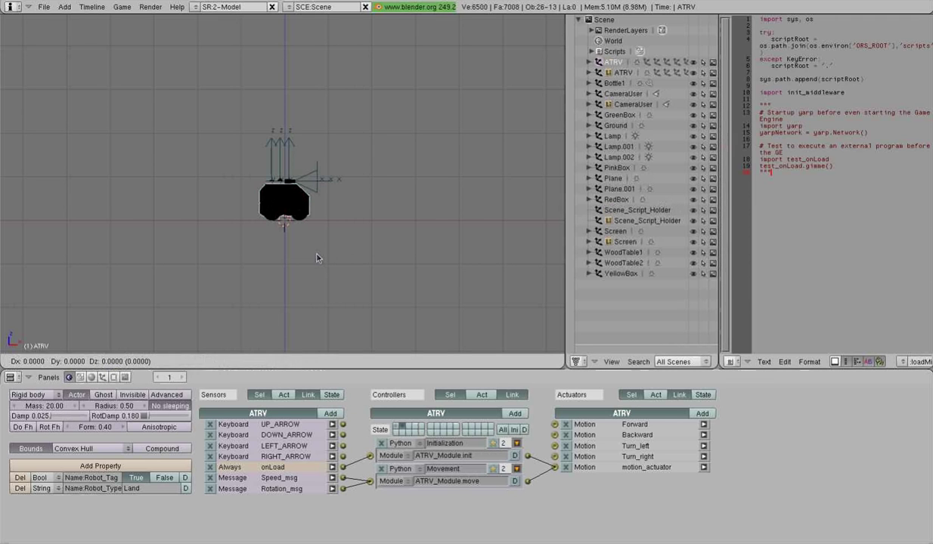
pyautogui.press('x')
pyautogui.press('1')
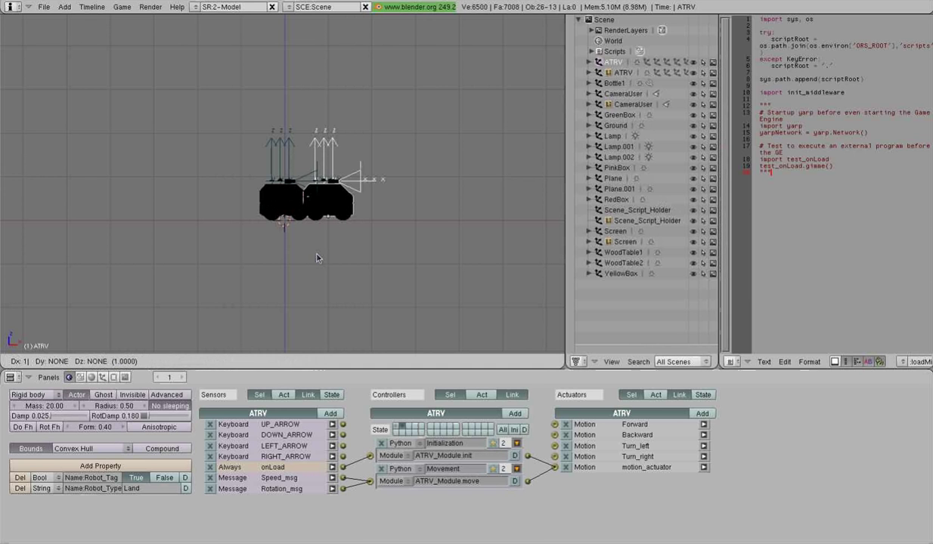
pyautogui.press('Escape')
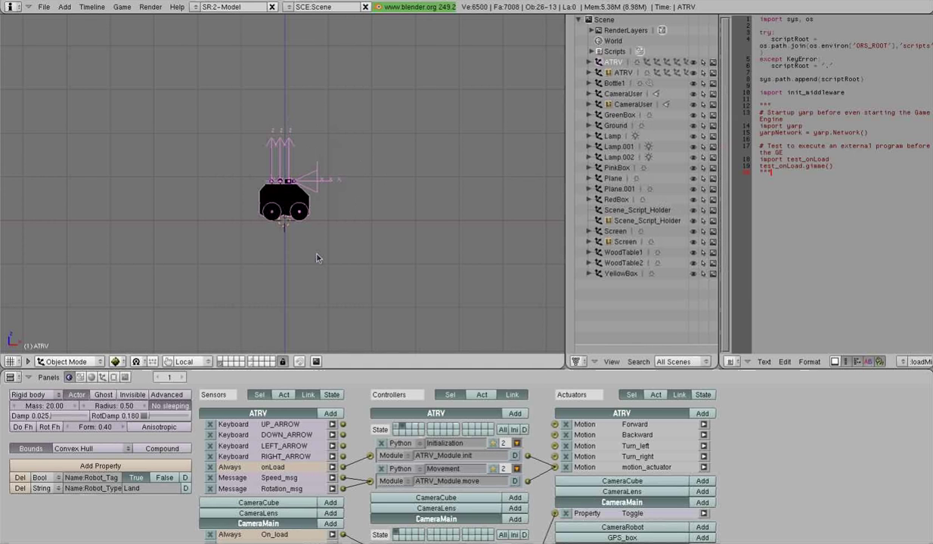
pyautogui.press('x')
pyautogui.click(317, 258)
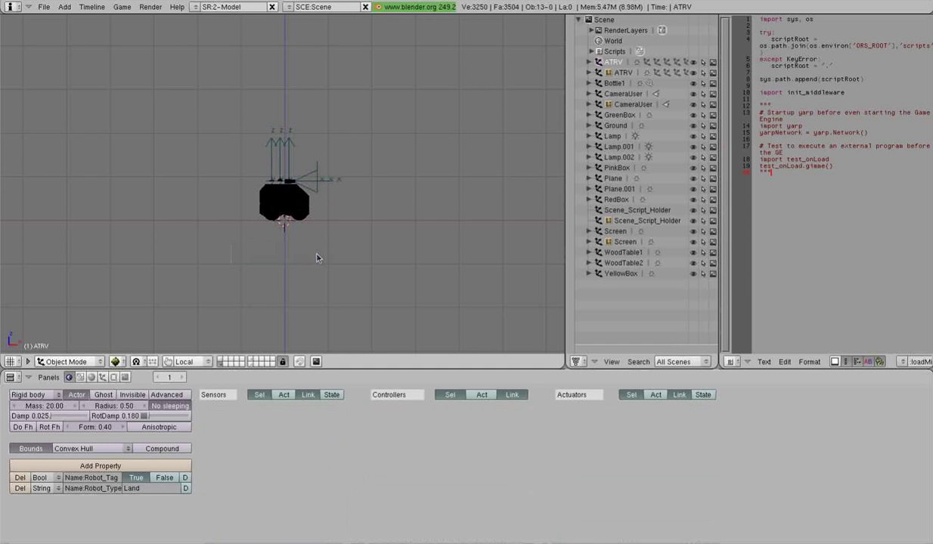
# Filter the logic listing to hide unlinked actuators, then reselect ATRV in perspective view.
pyautogui.press('a')
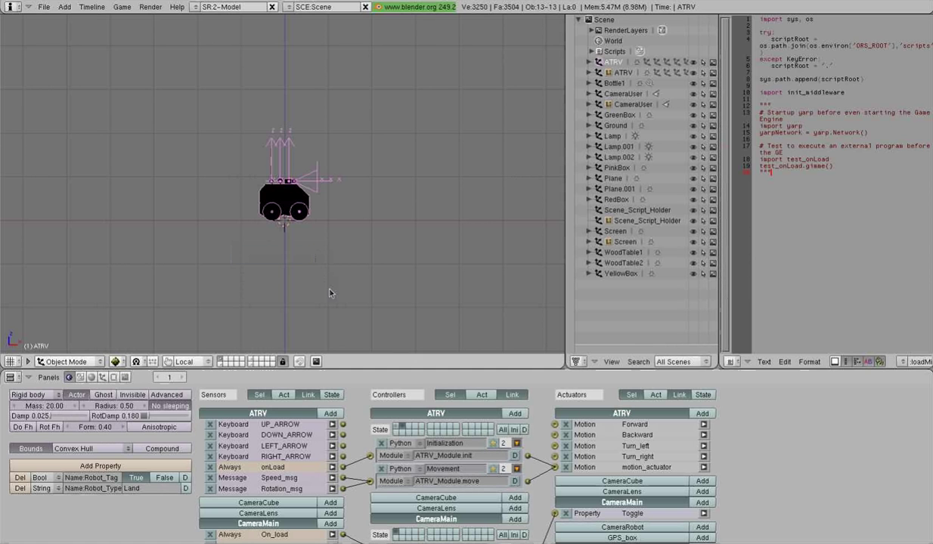
pyautogui.click(385, 414)
pyautogui.click(316, 393)
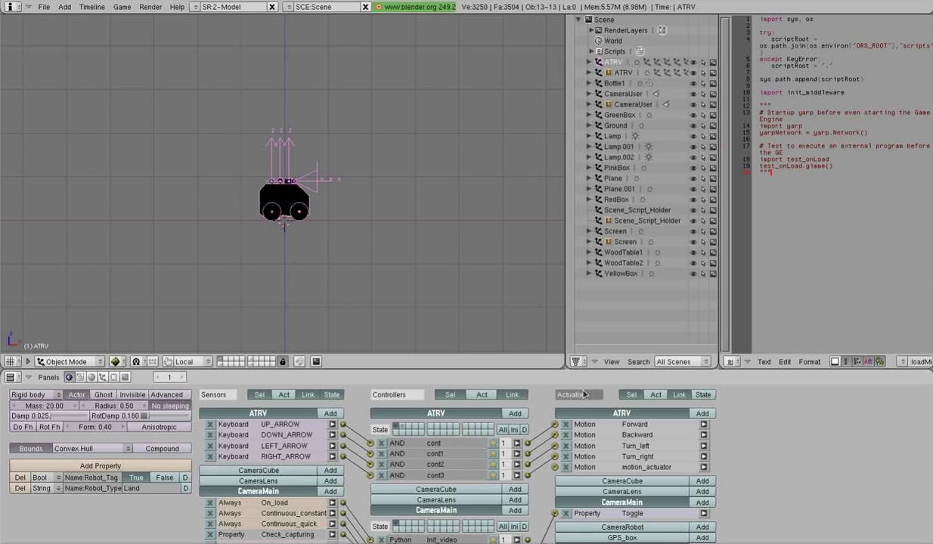
pyautogui.click(680, 395)
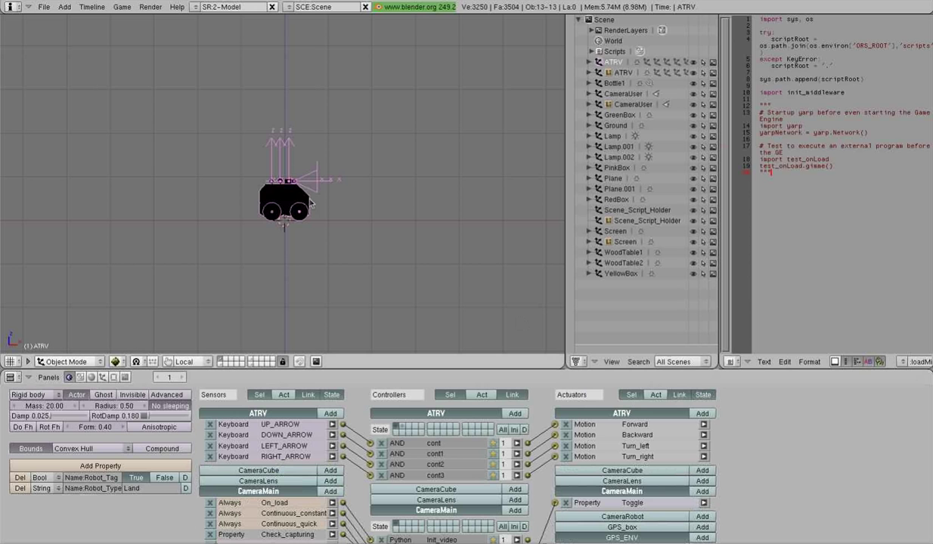
pyautogui.press('a')
pyautogui.rightClick(298, 203)
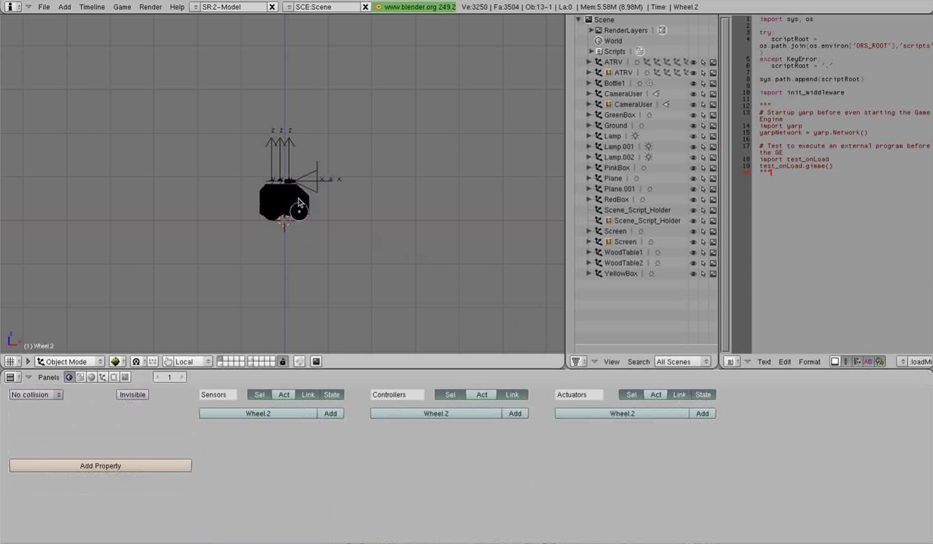
pyautogui.rightClick(297, 203)
pyautogui.moveTo(364, 198); pyautogui.dragTo(271, 239, button='middle')
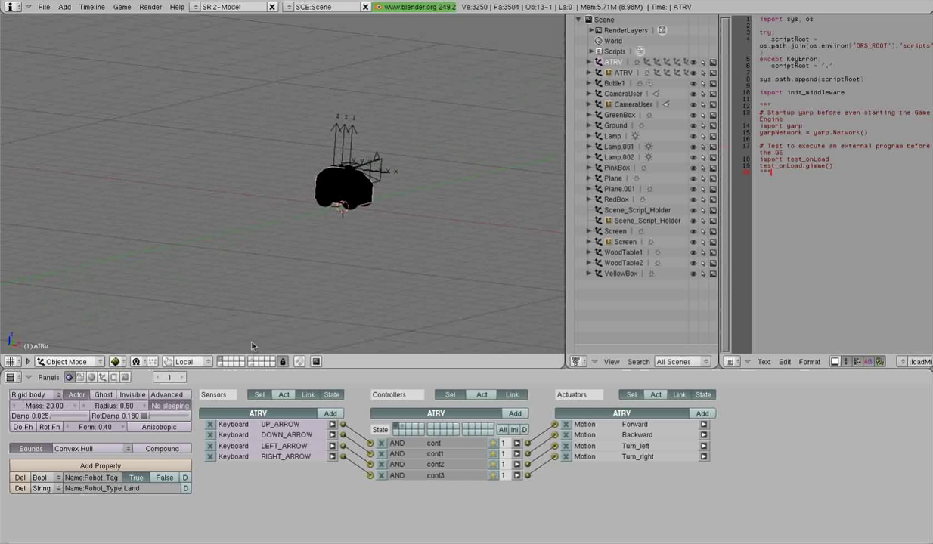
# Leave local view, zoom out over the room, and look through the selected CameraUser.
pyautogui.press('KP_Divide')
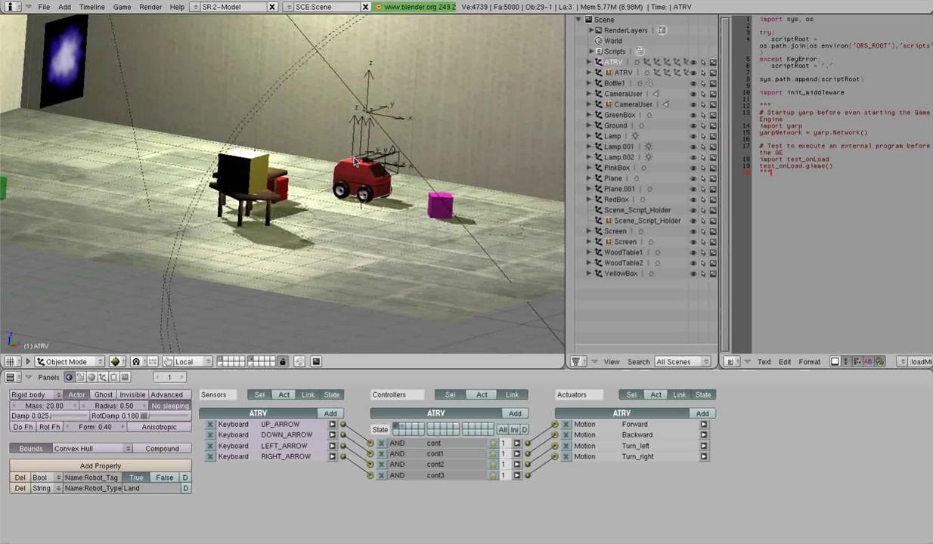
pyautogui.moveTo(355, 161); pyautogui.dragTo(325, 167, button='middle')
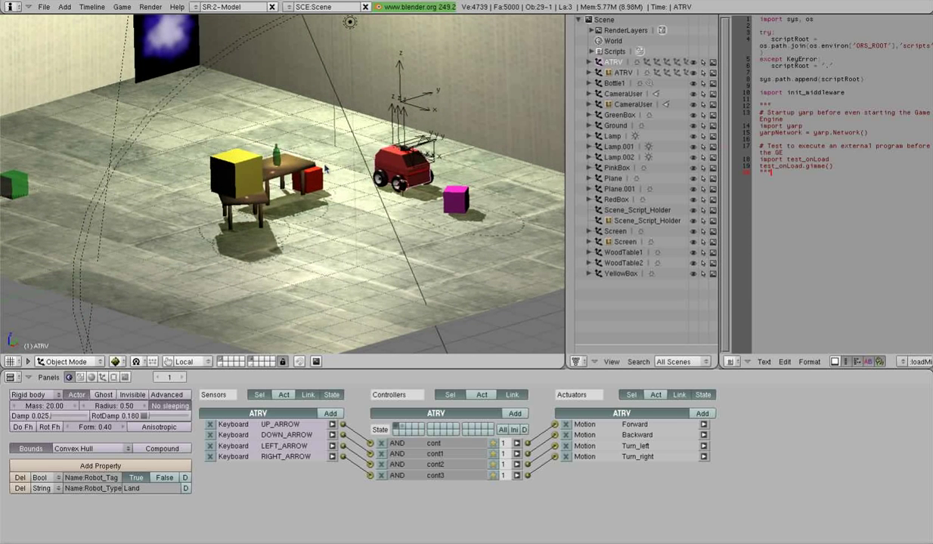
pyautogui.scroll(-3, 325, 168)
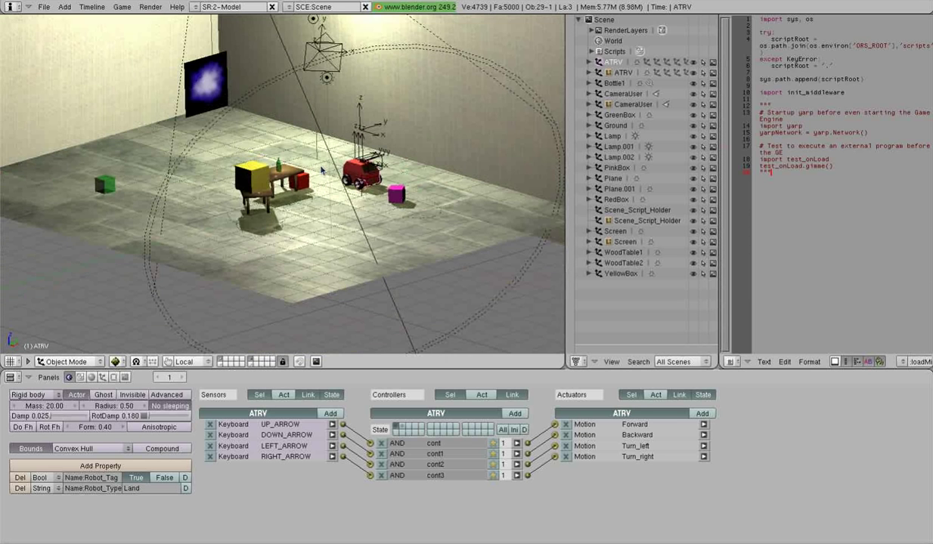
pyautogui.rightClick(319, 62)
pyautogui.rightClick(322, 54)
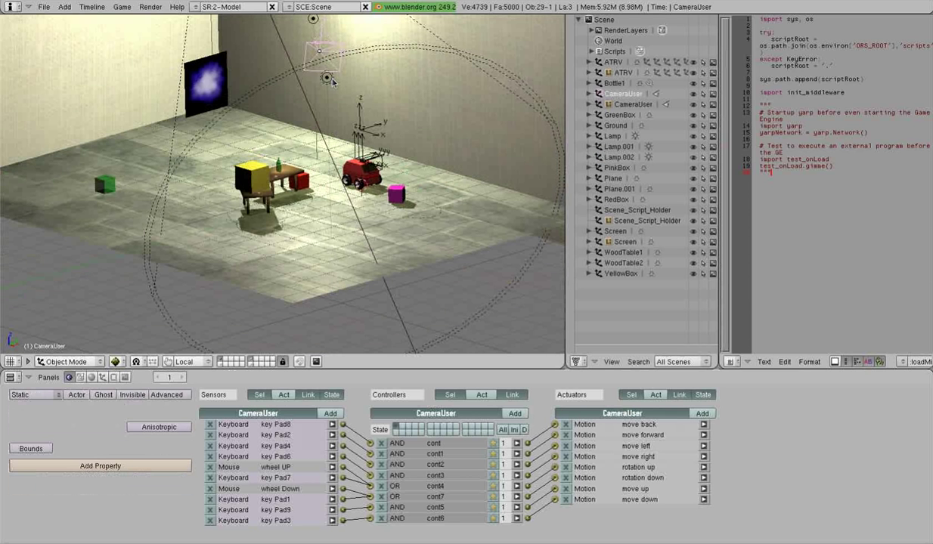
pyautogui.press('KP_0')
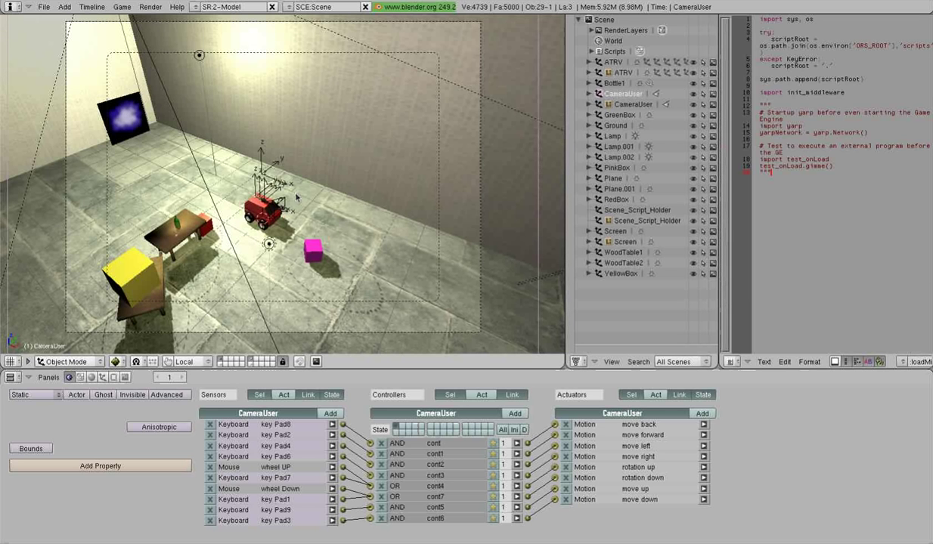
# Save the scene as new_indoors.blend in the indoors_1 folder, overwriting the existing file.
pyautogui.click(44, 8)
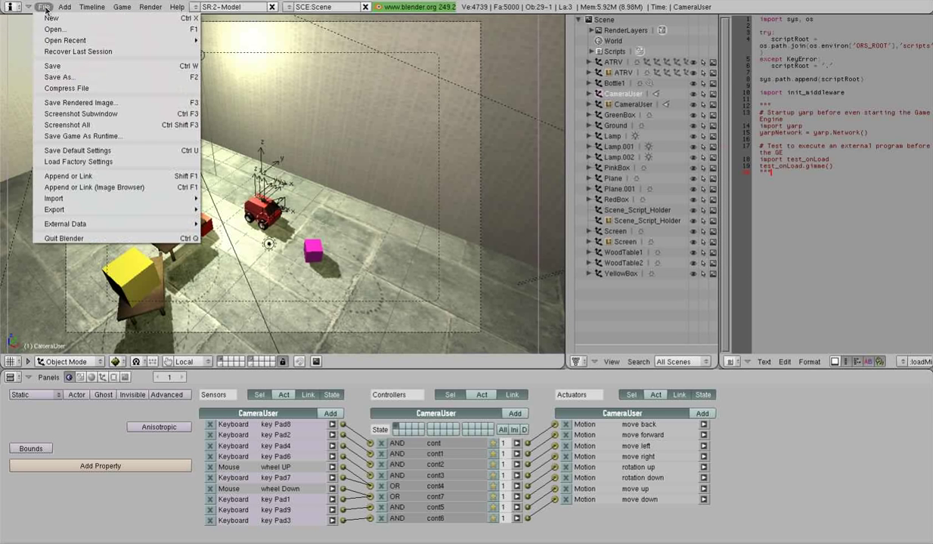
pyautogui.click(66, 78)
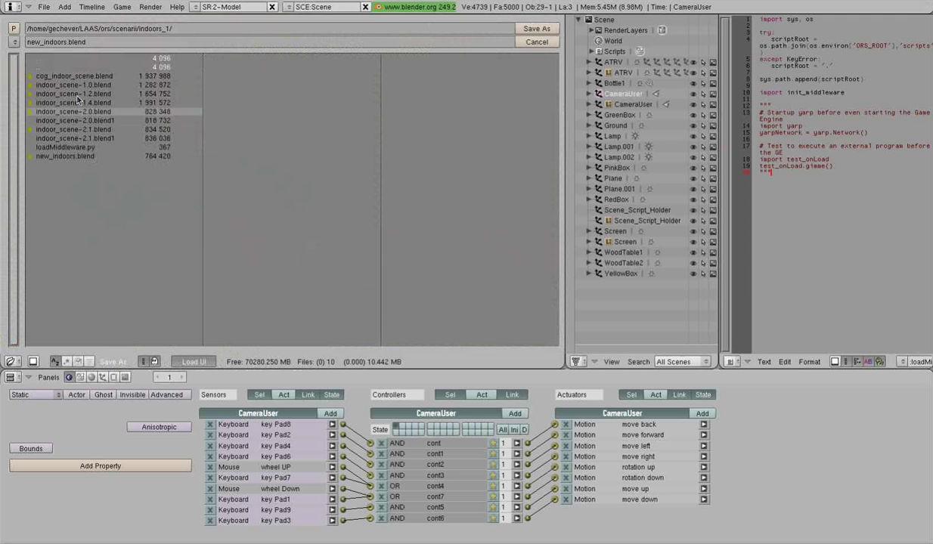
pyautogui.click(542, 30)
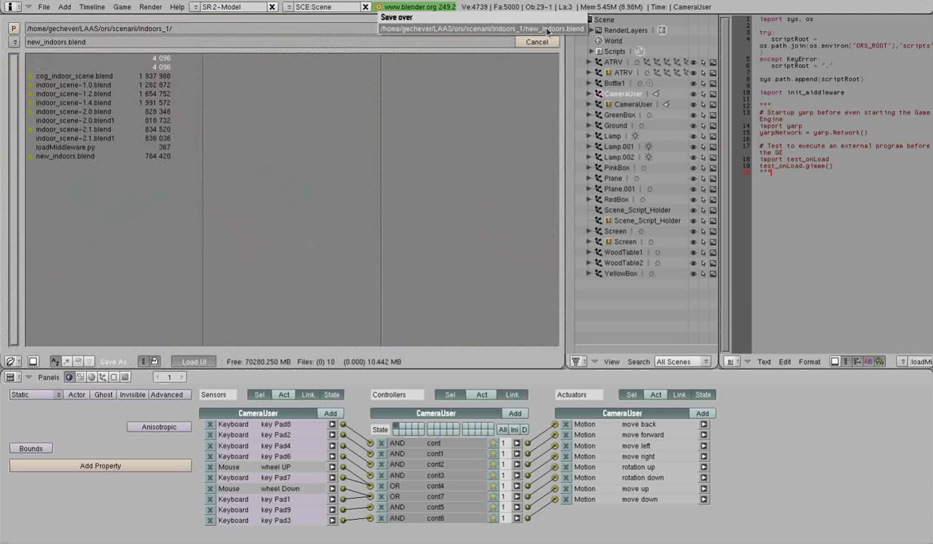
pyautogui.click(548, 31)
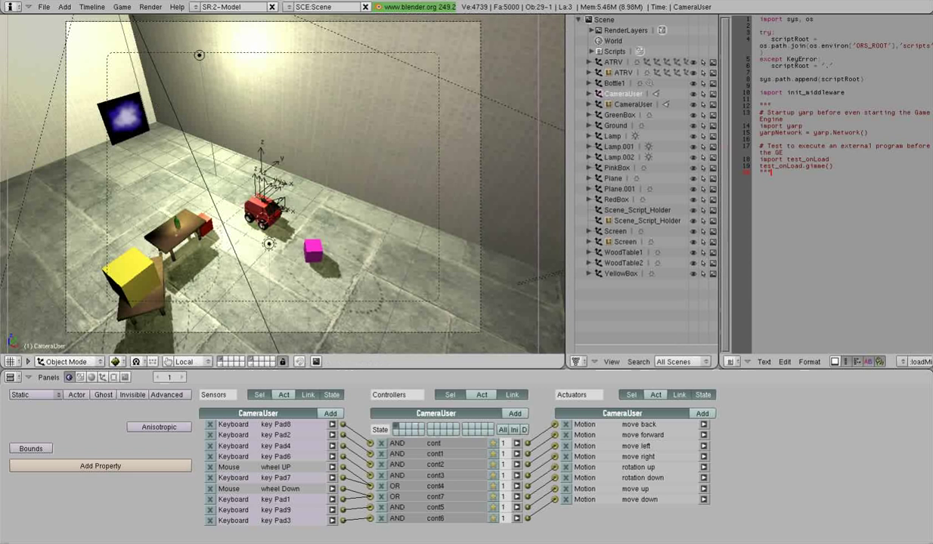
# Start the game engine to run the room scene with the ATRV robot live.
pyautogui.press('p')
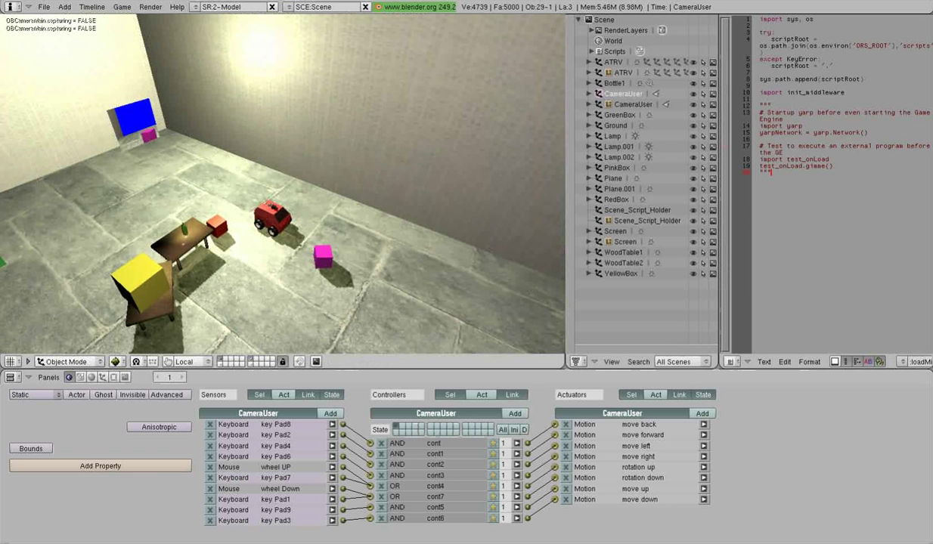